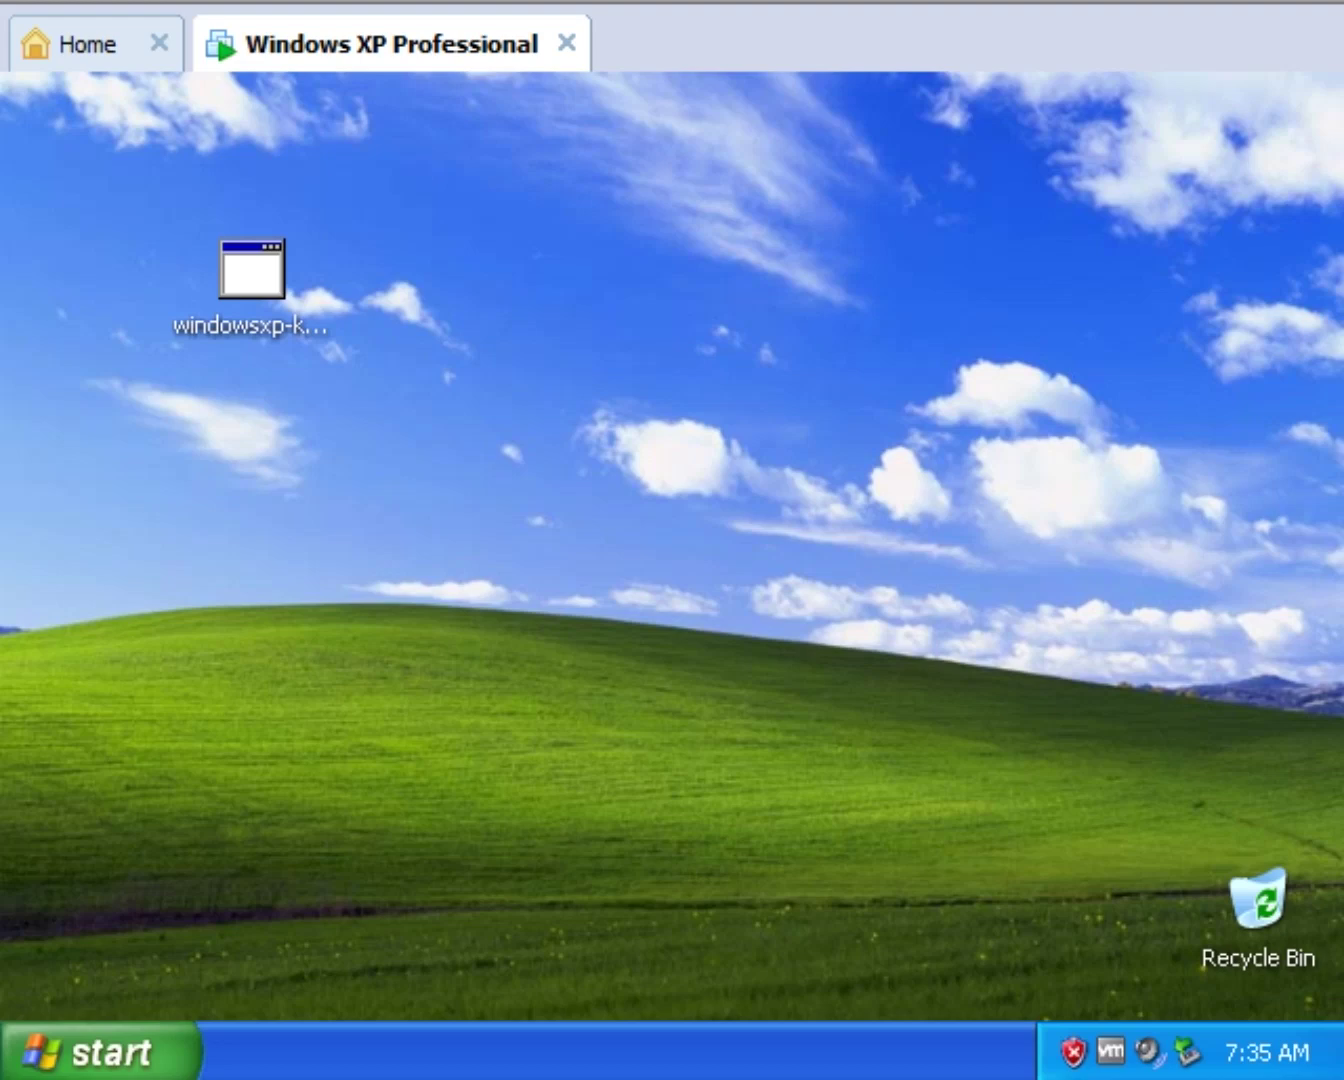
# Select the SP3 installer file, then open Add or Remove Programs by running appwiz.cpl
pyautogui.click(230, 287)
pyautogui.click(257, 294)
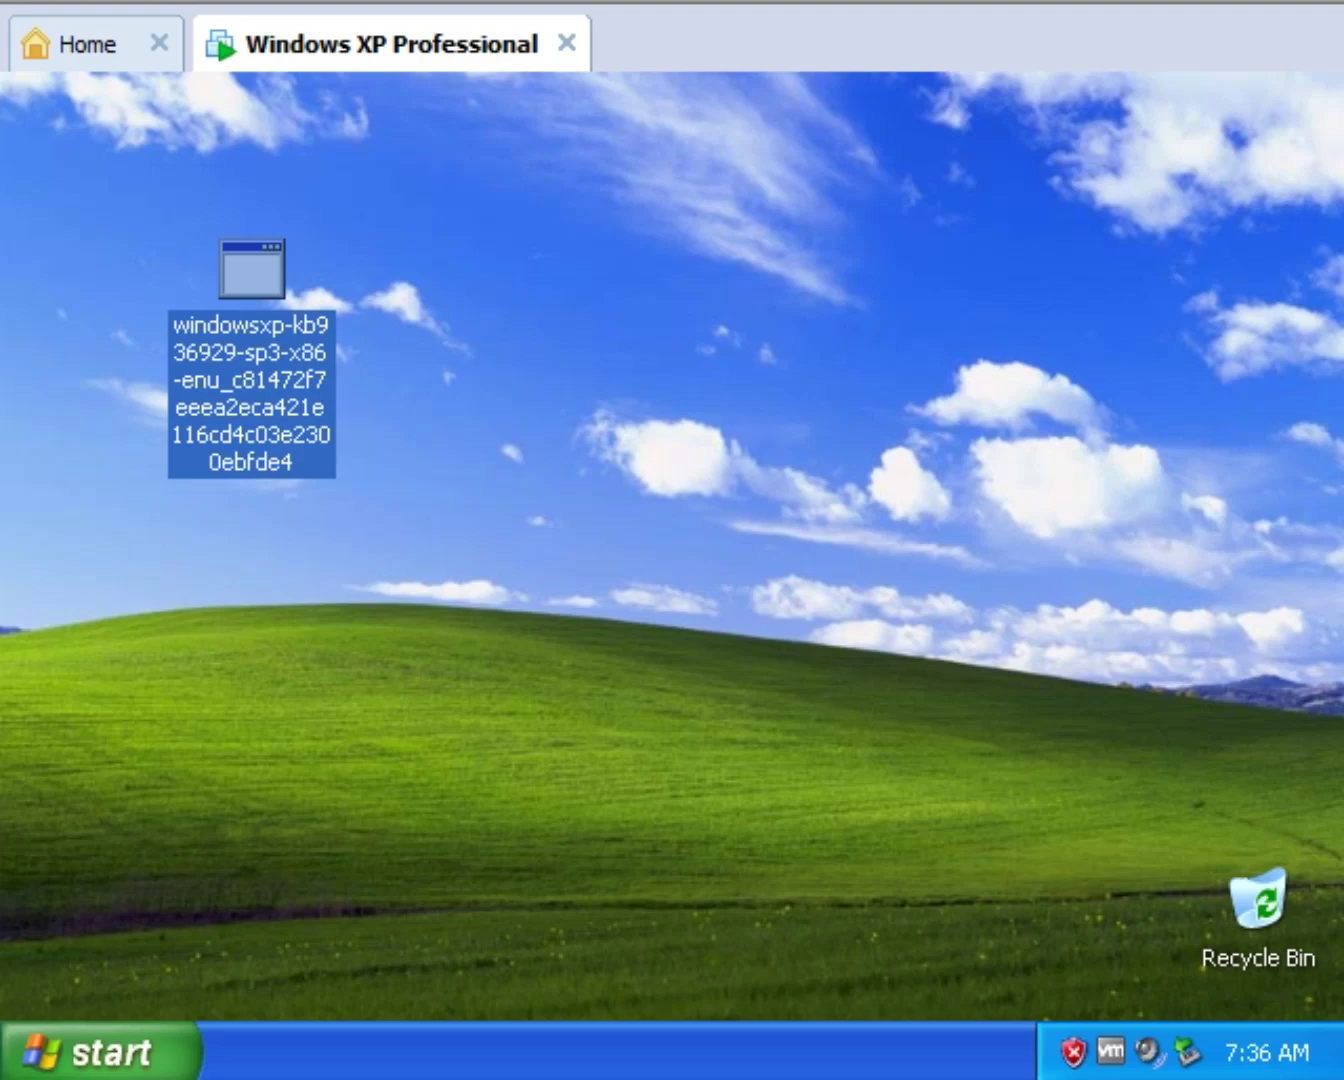
pyautogui.click(128, 1047)
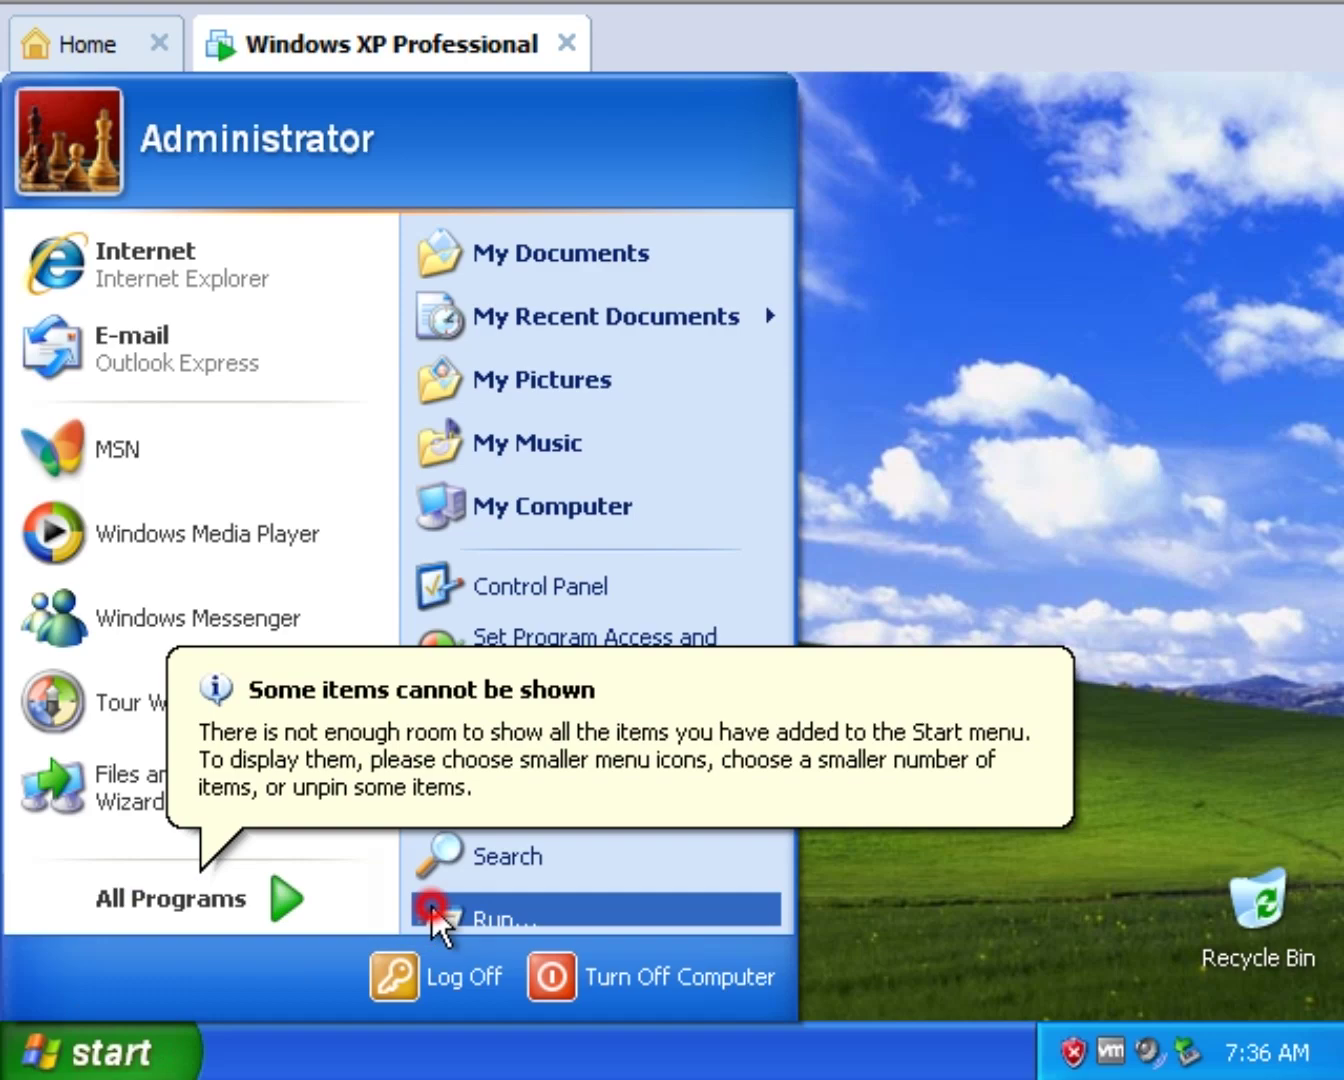
pyautogui.click(431, 908)
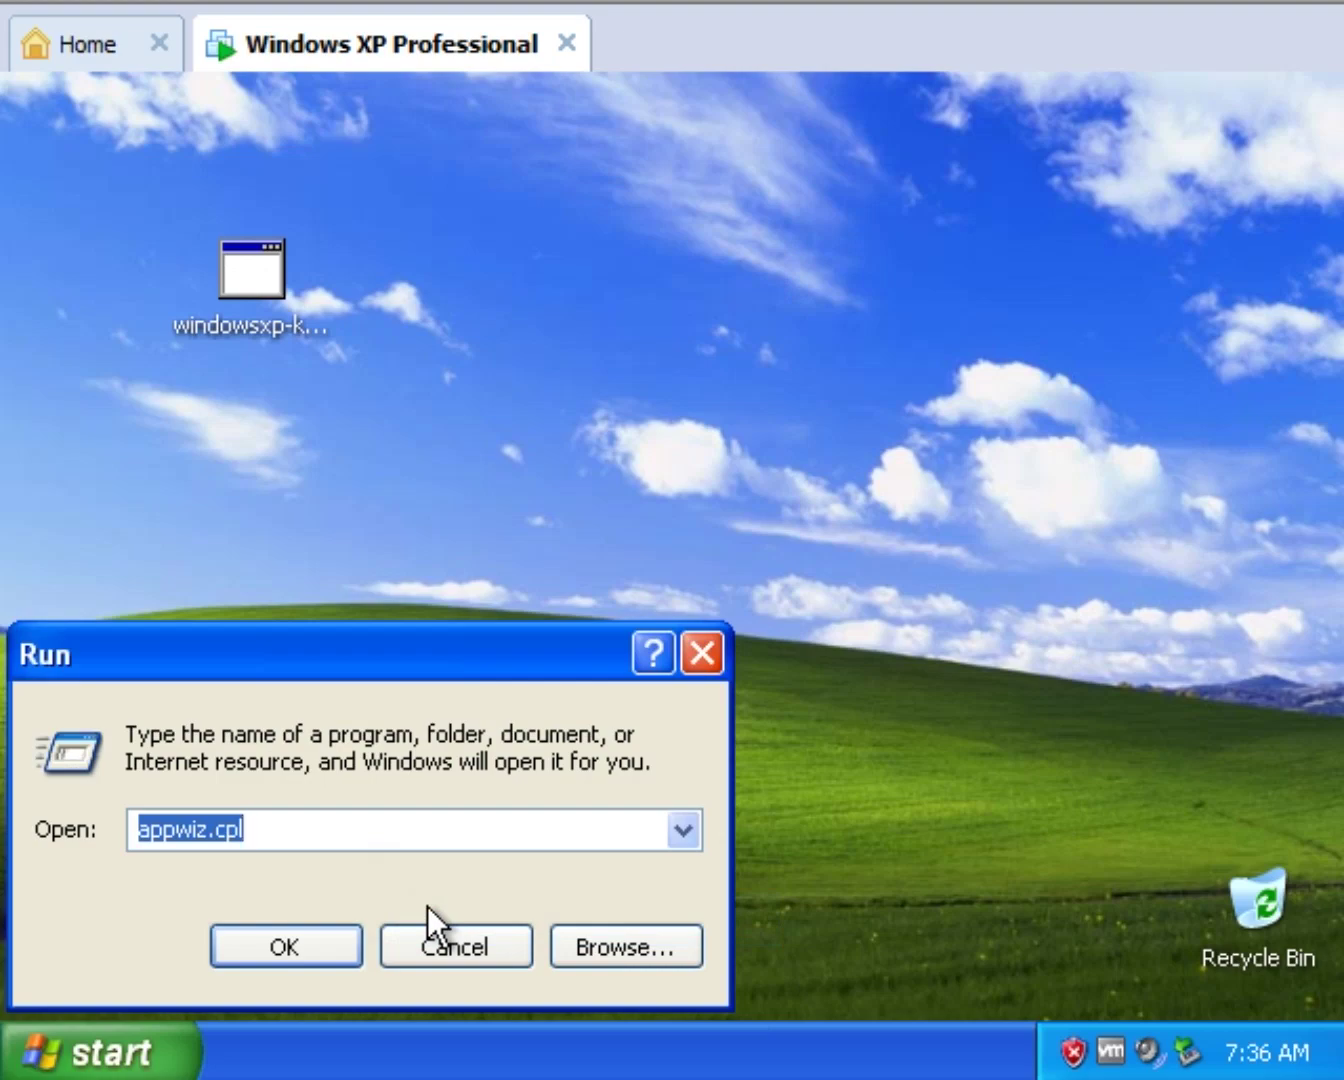
pyautogui.click(305, 933)
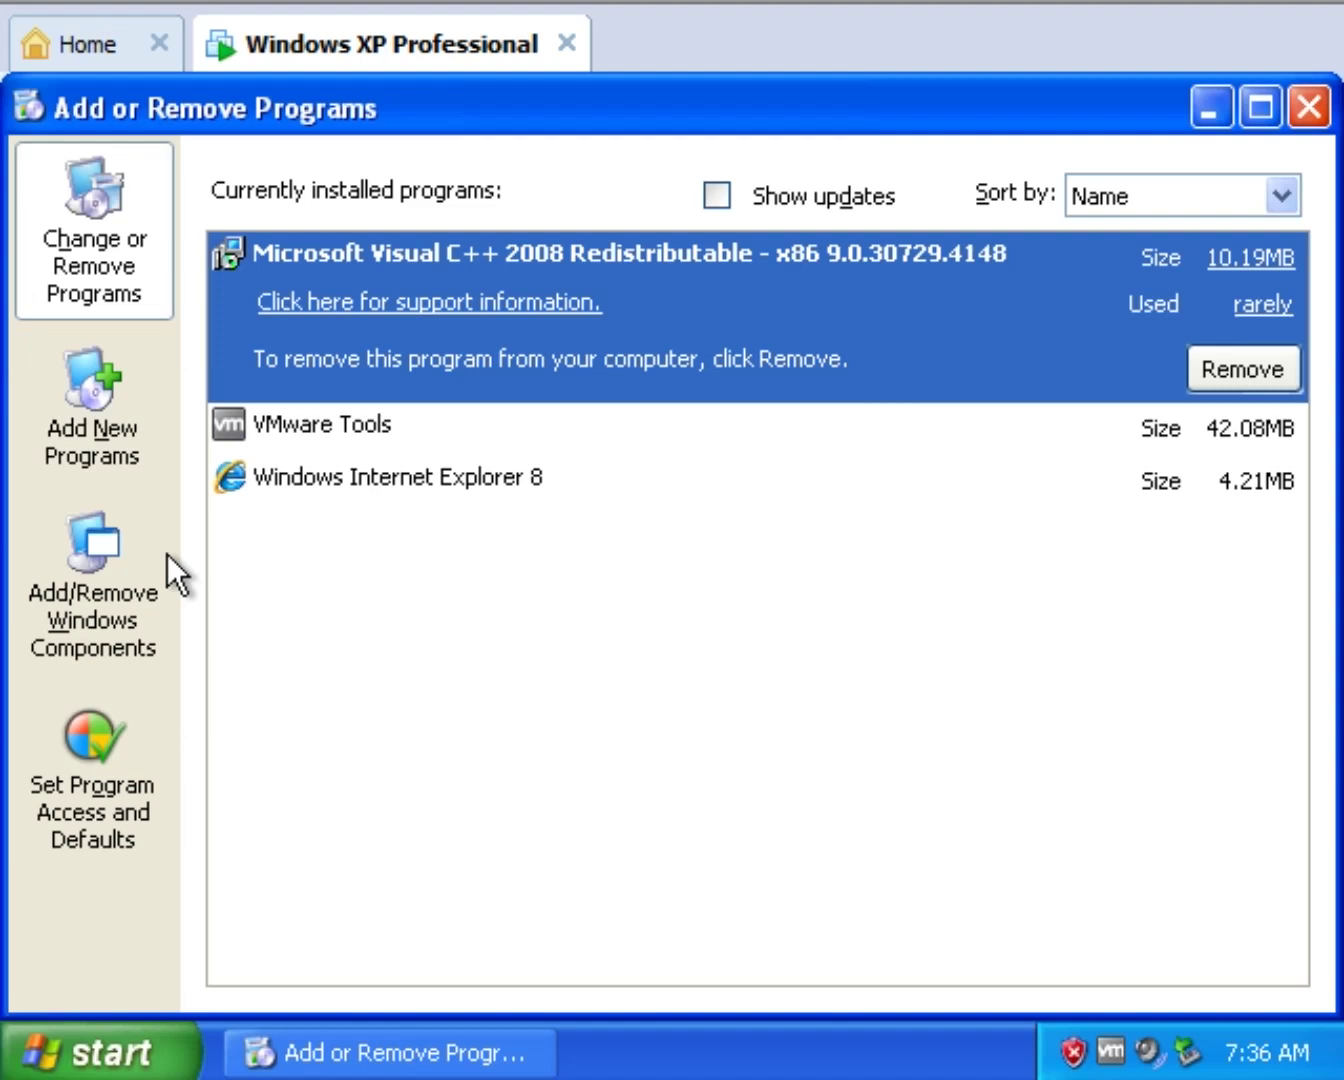
# Open the Windows Components Wizard, inspect the Accessories and Utilities subcomponents, then close those subdialogs
pyautogui.click(116, 583)
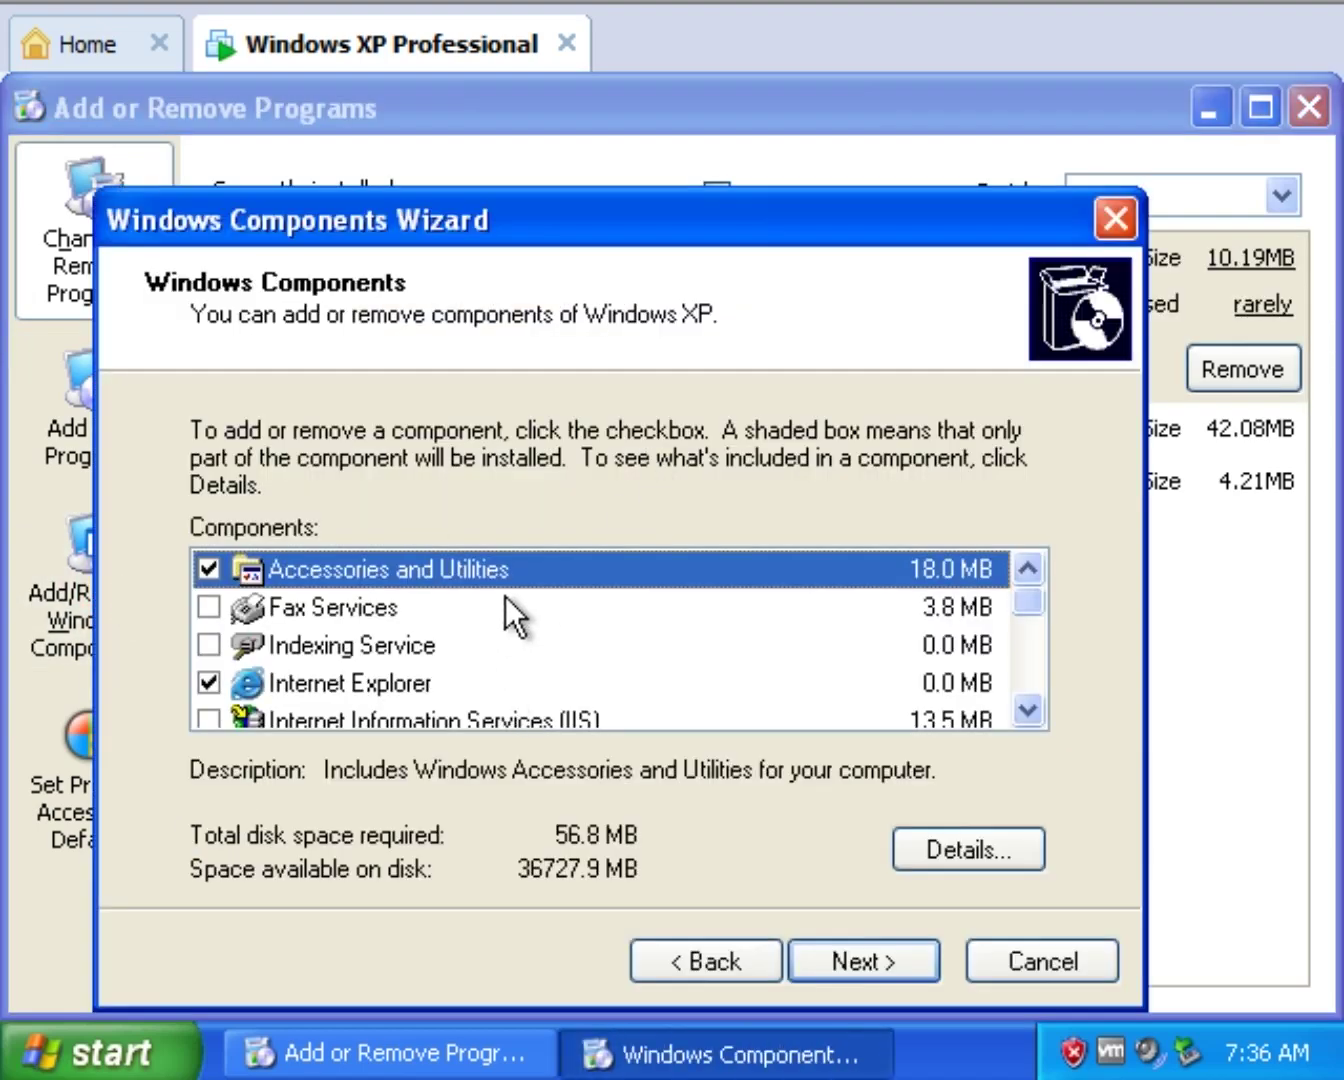
pyautogui.scroll(-4, 505, 596)
pyautogui.scroll(5, 503, 623)
pyautogui.click(471, 571)
pyautogui.doubleClick(473, 574)
pyautogui.doubleClick(459, 454)
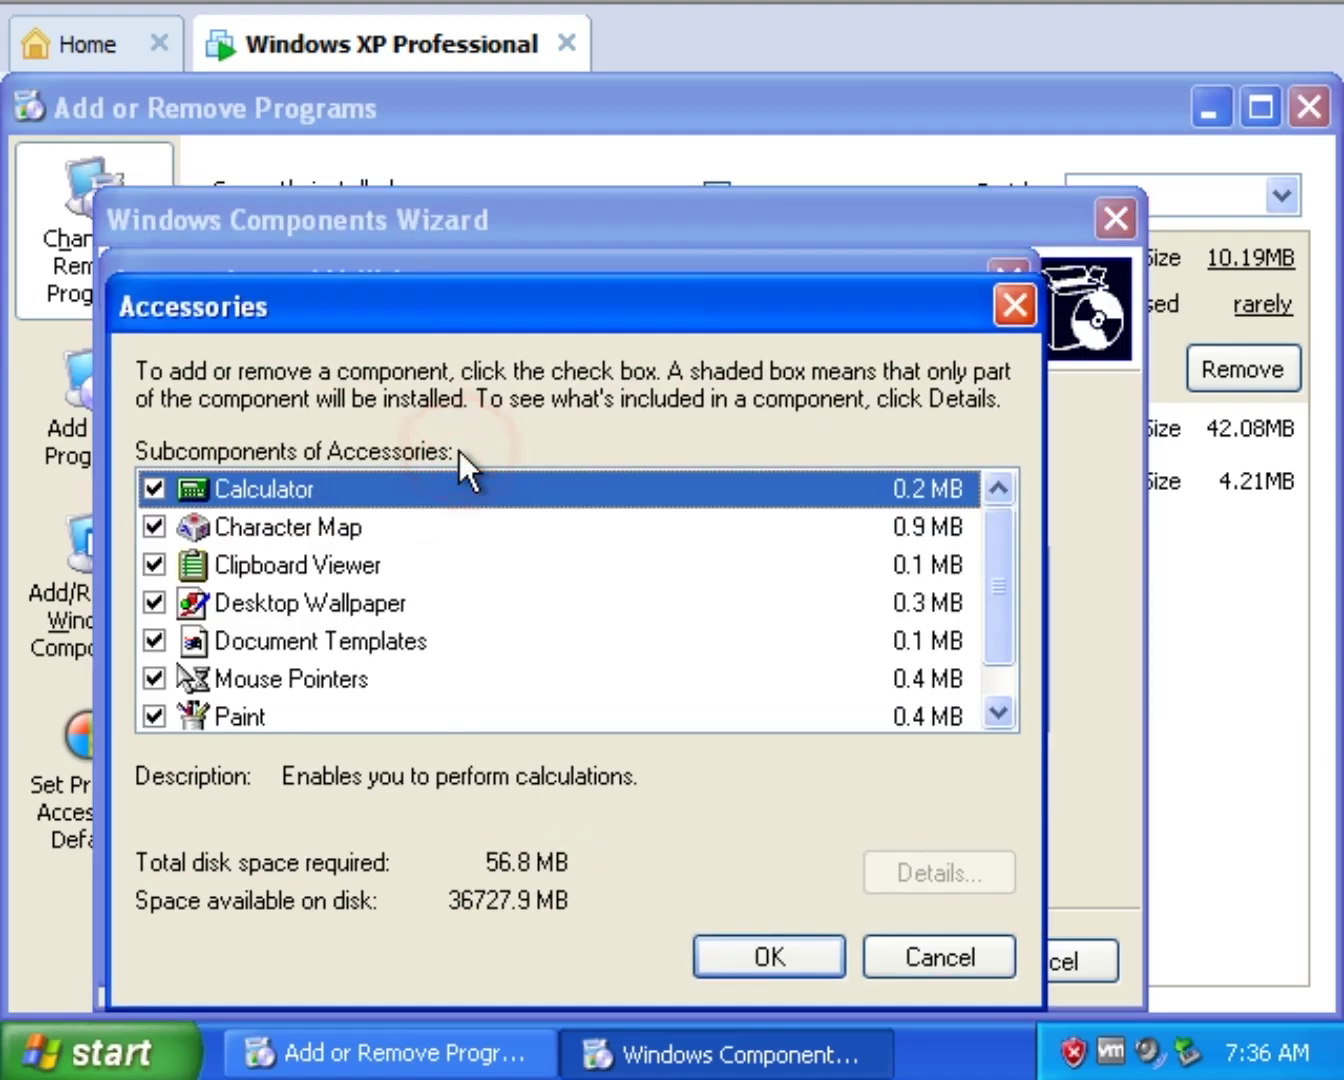
pyautogui.click(1013, 305)
pyautogui.click(1006, 282)
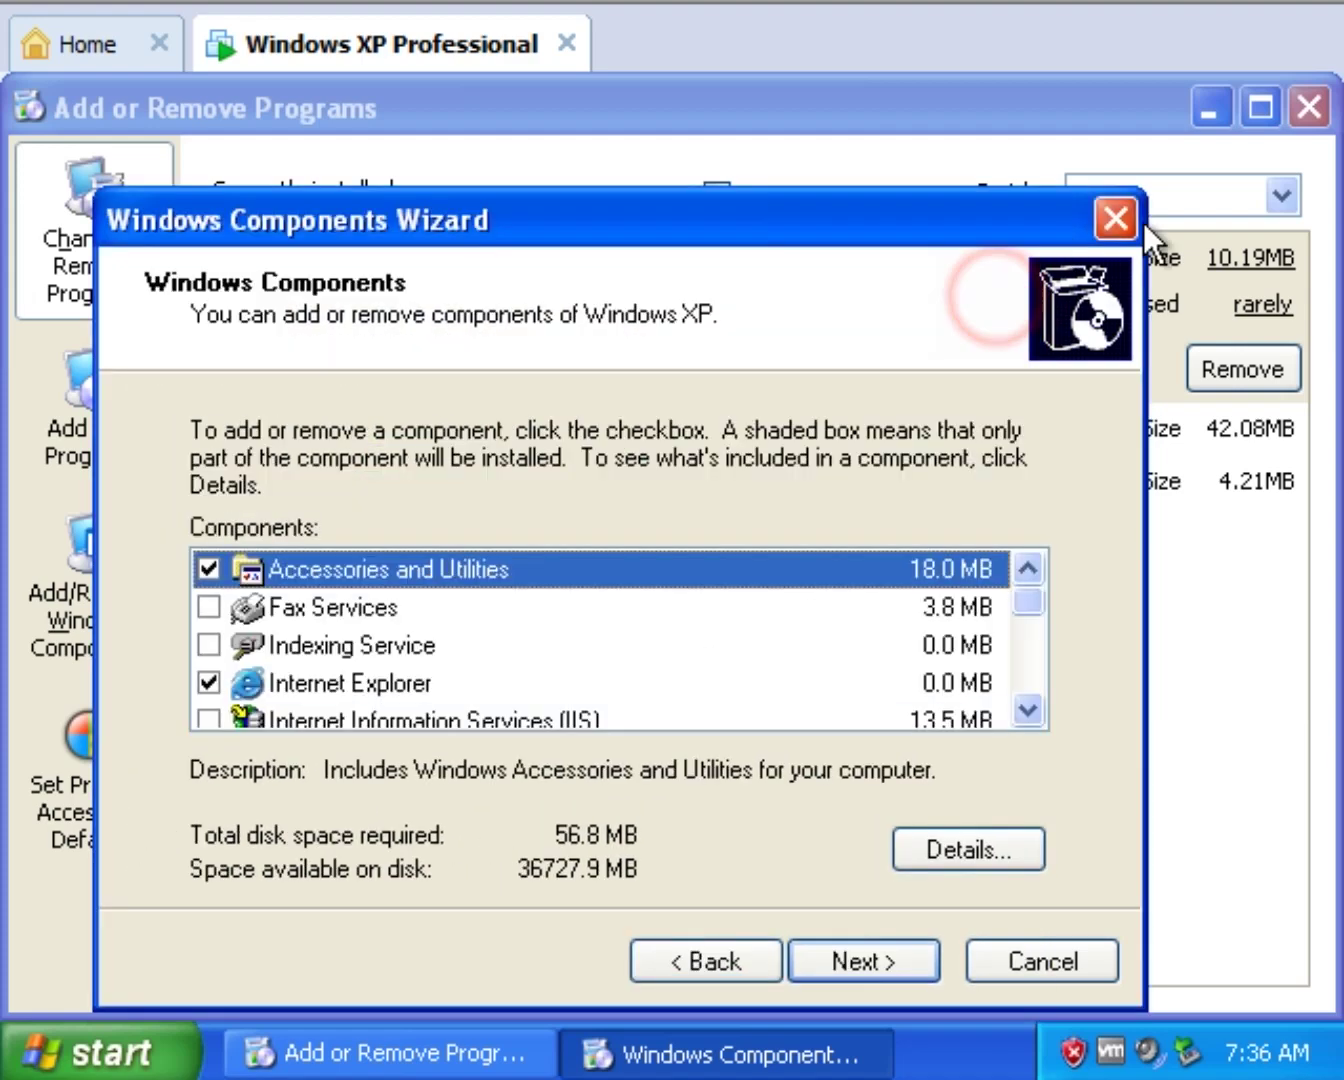
# Close the Components Wizard, show installed updates and scroll through them, then close Add or Remove Programs
pyautogui.click(1114, 221)
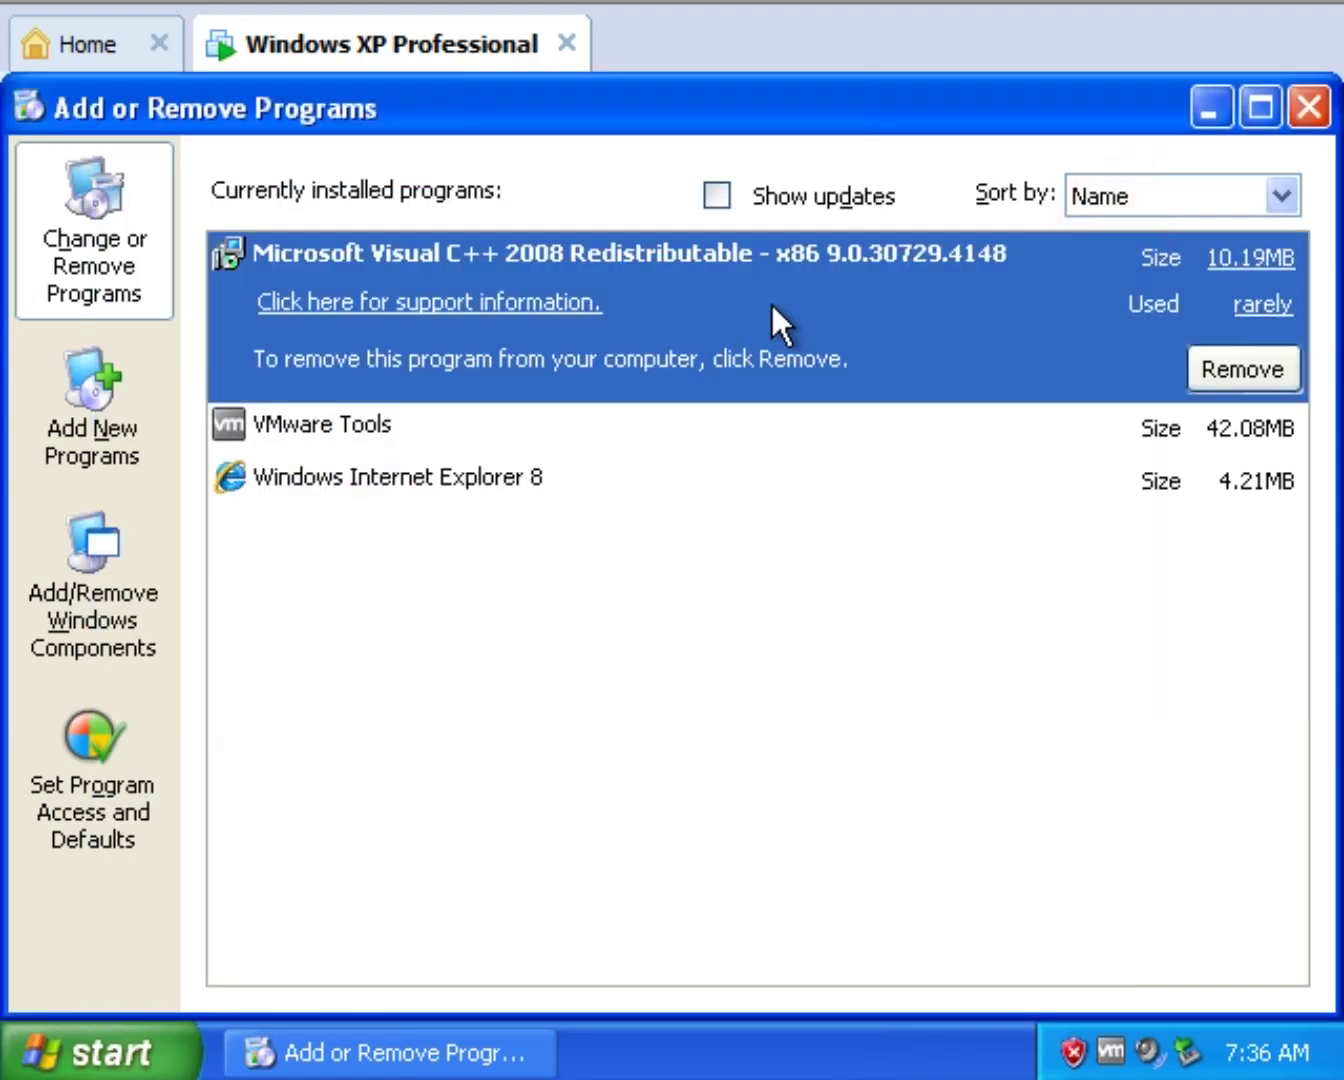
pyautogui.click(716, 205)
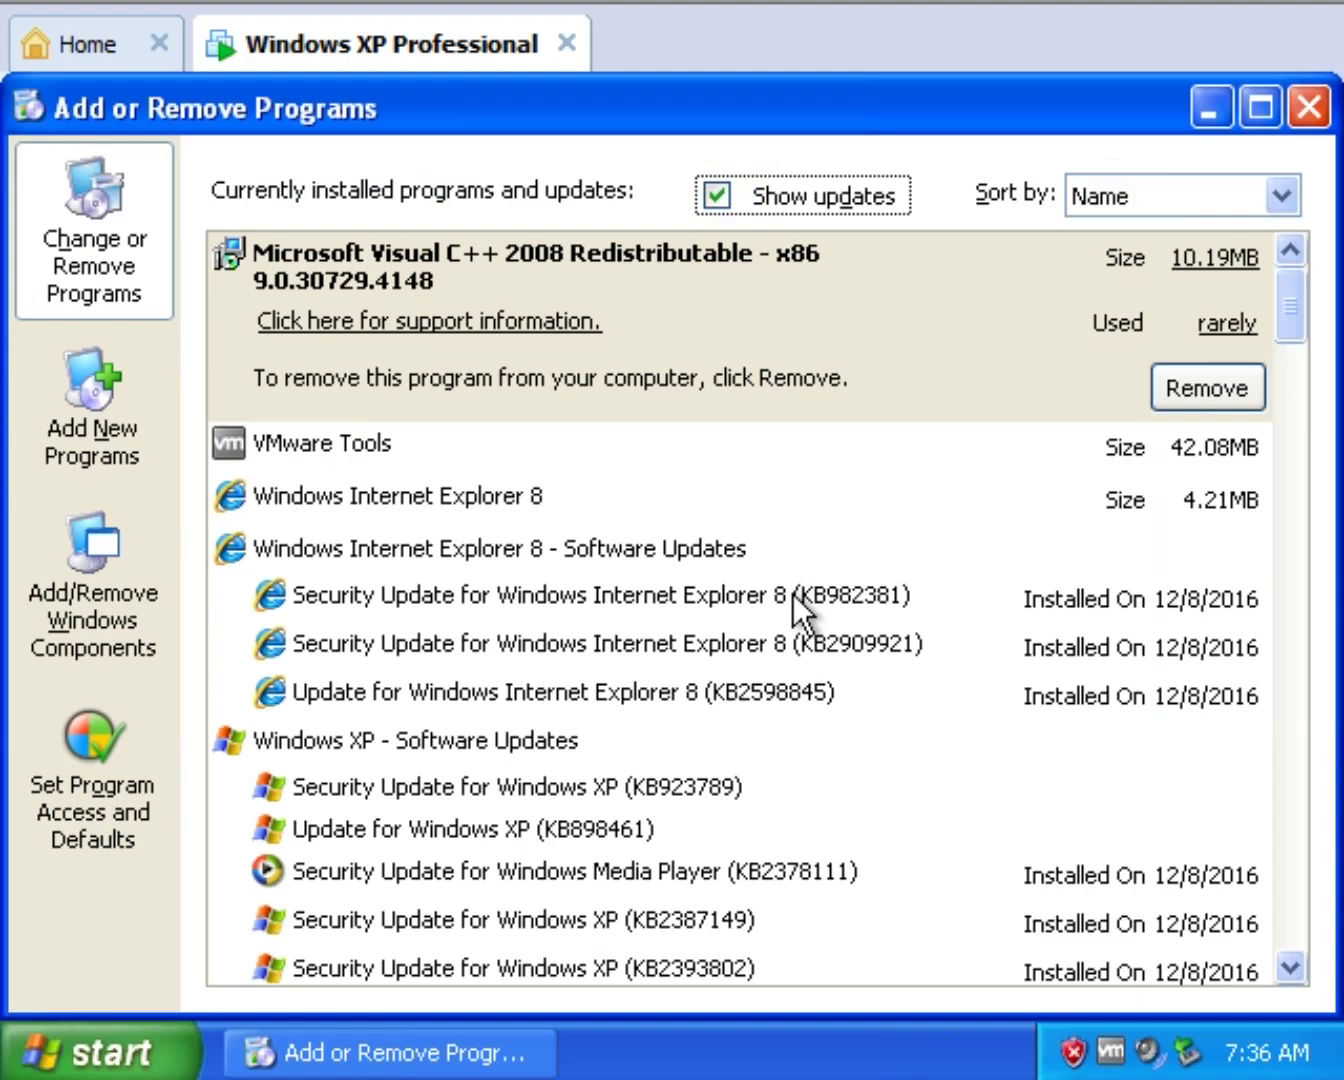
pyautogui.scroll(-2, 793, 594)
pyautogui.scroll(-10, 793, 594)
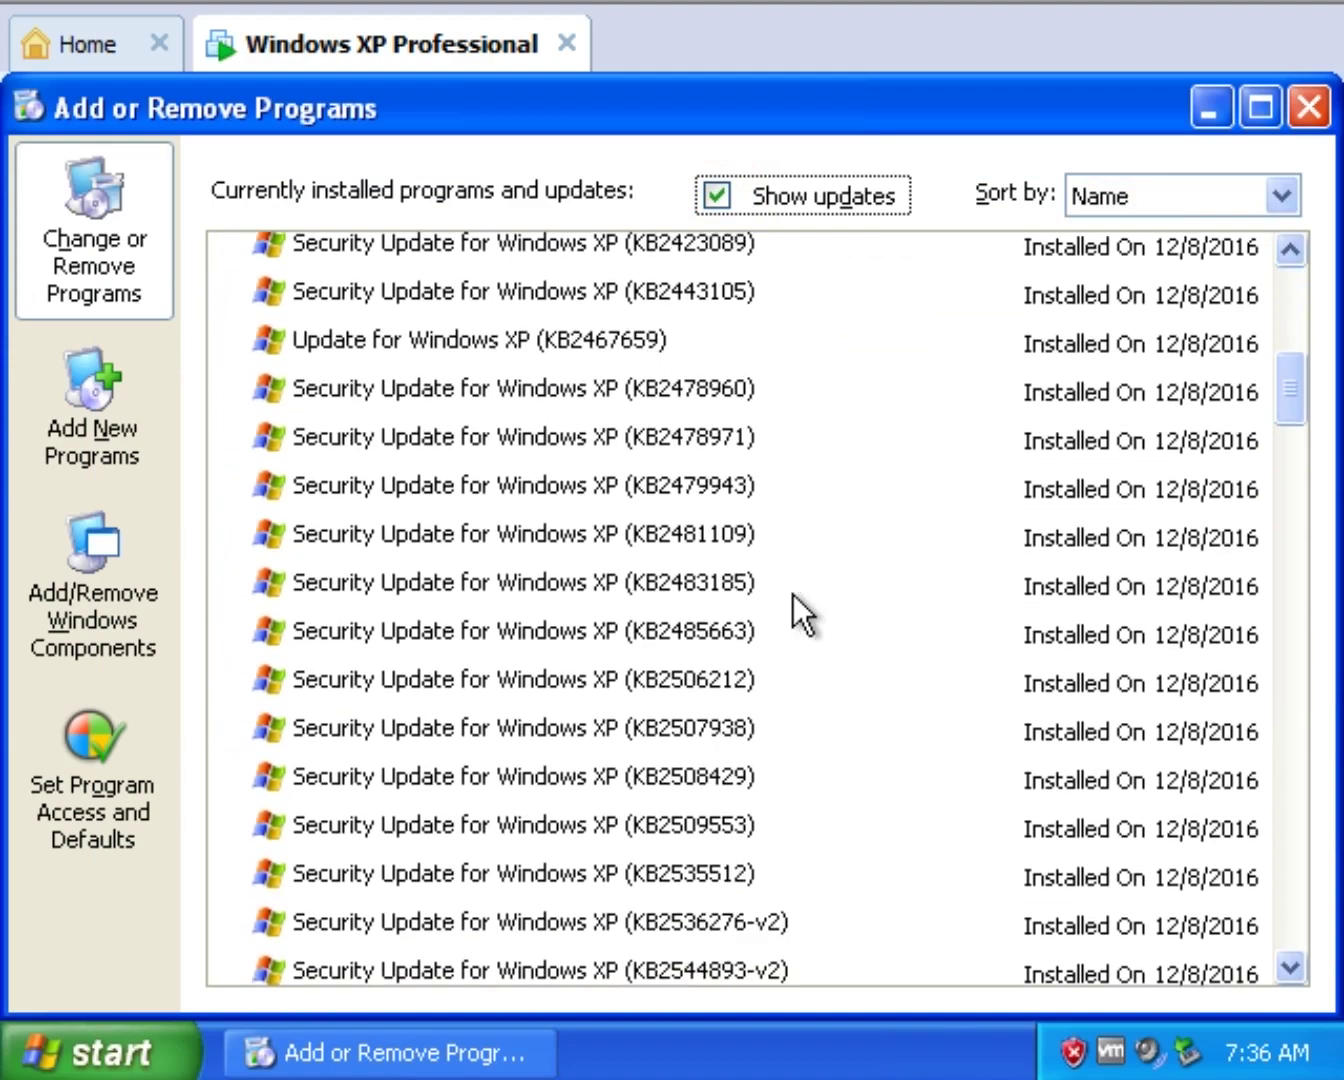
pyautogui.scroll(-6, 822, 646)
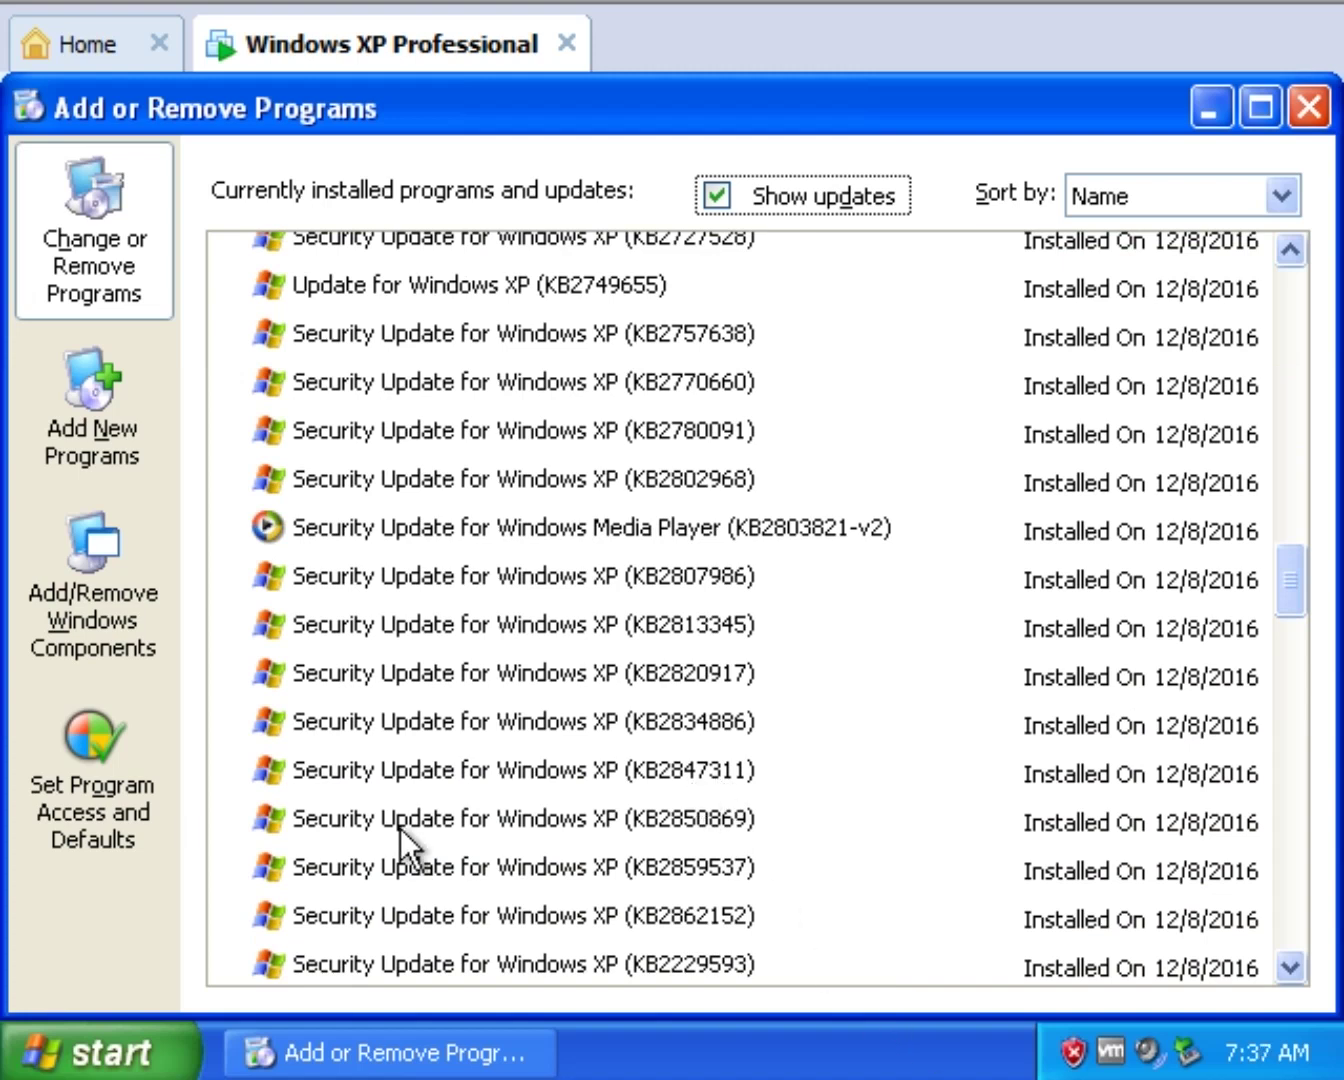
pyautogui.moveTo(1280, 576); pyautogui.dragTo(1337, 290)
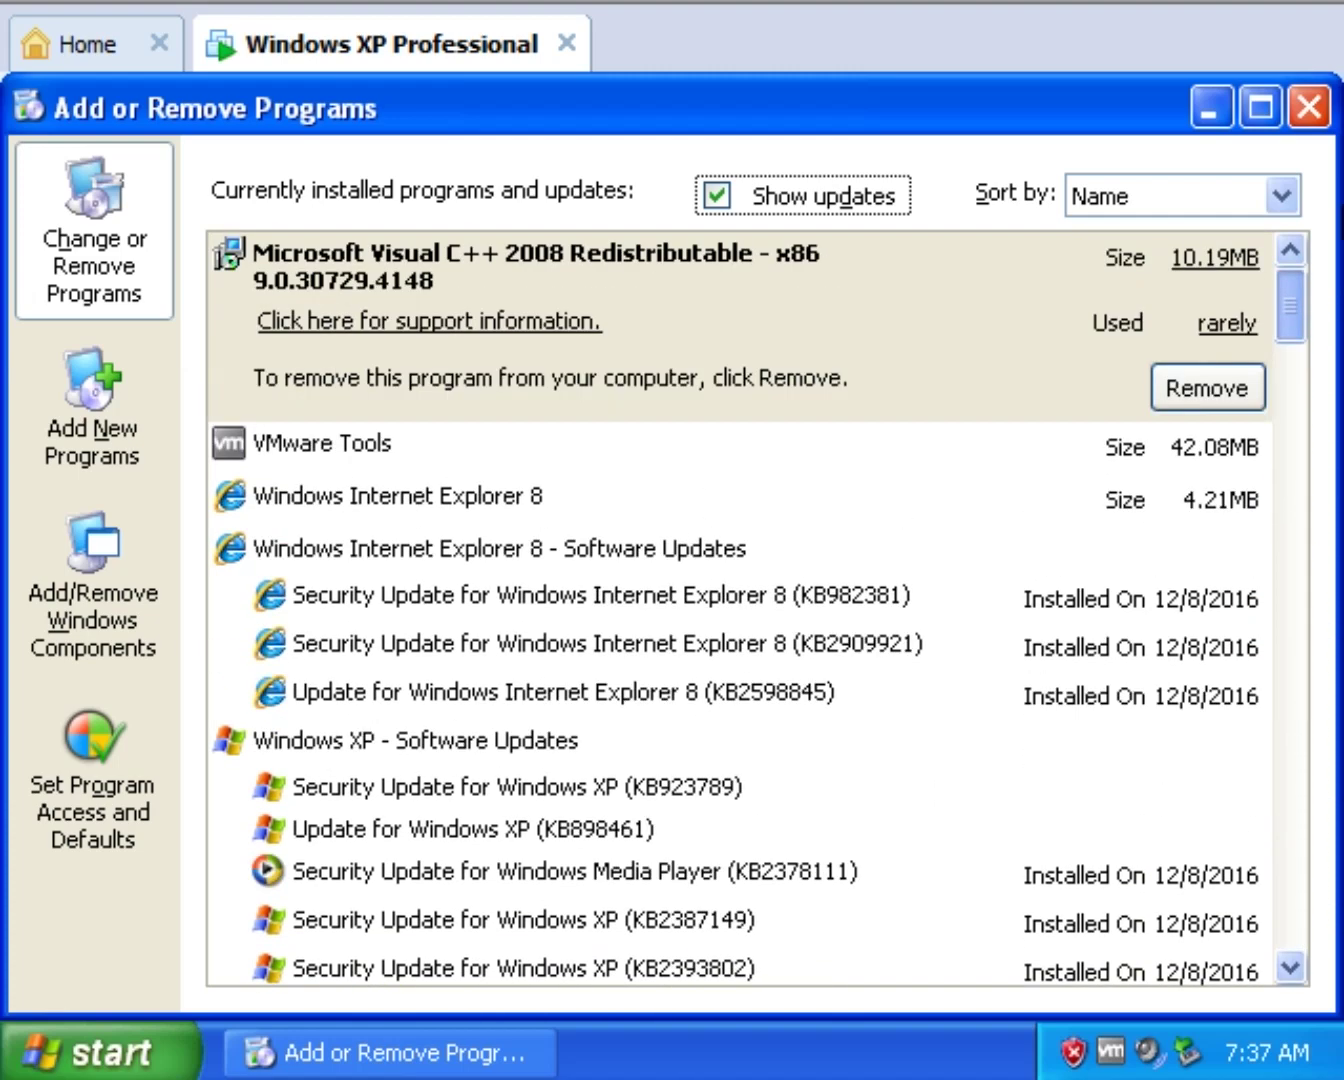
pyautogui.click(1310, 108)
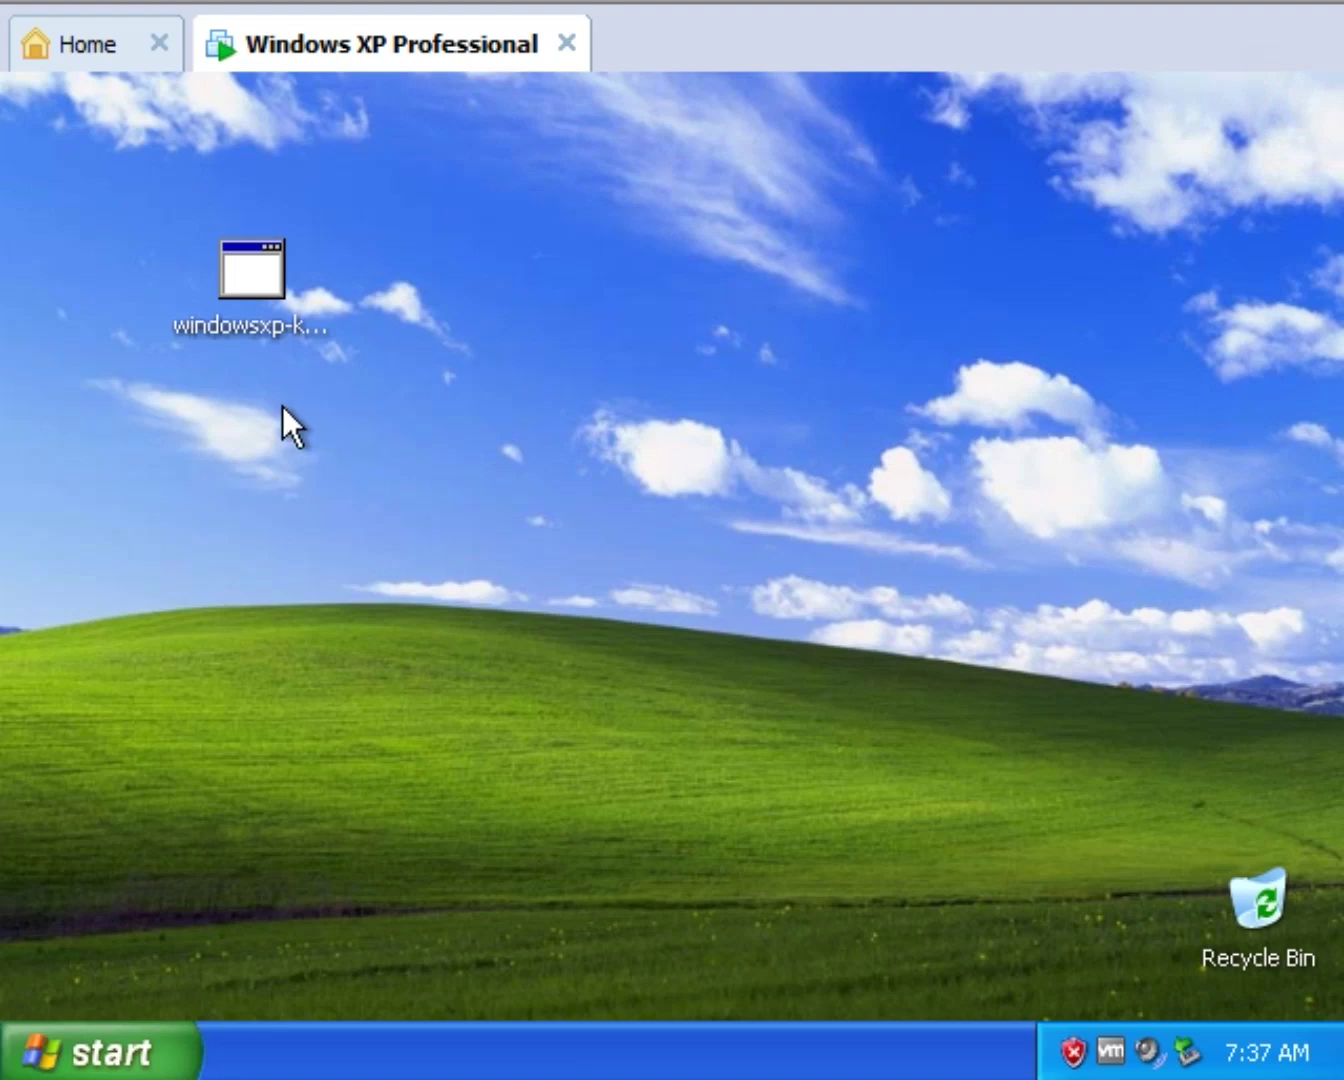
# Launch the SP3 installer from the desktop, accept the licence agreement with I Agree, and begin installing
pyautogui.click(250, 263)
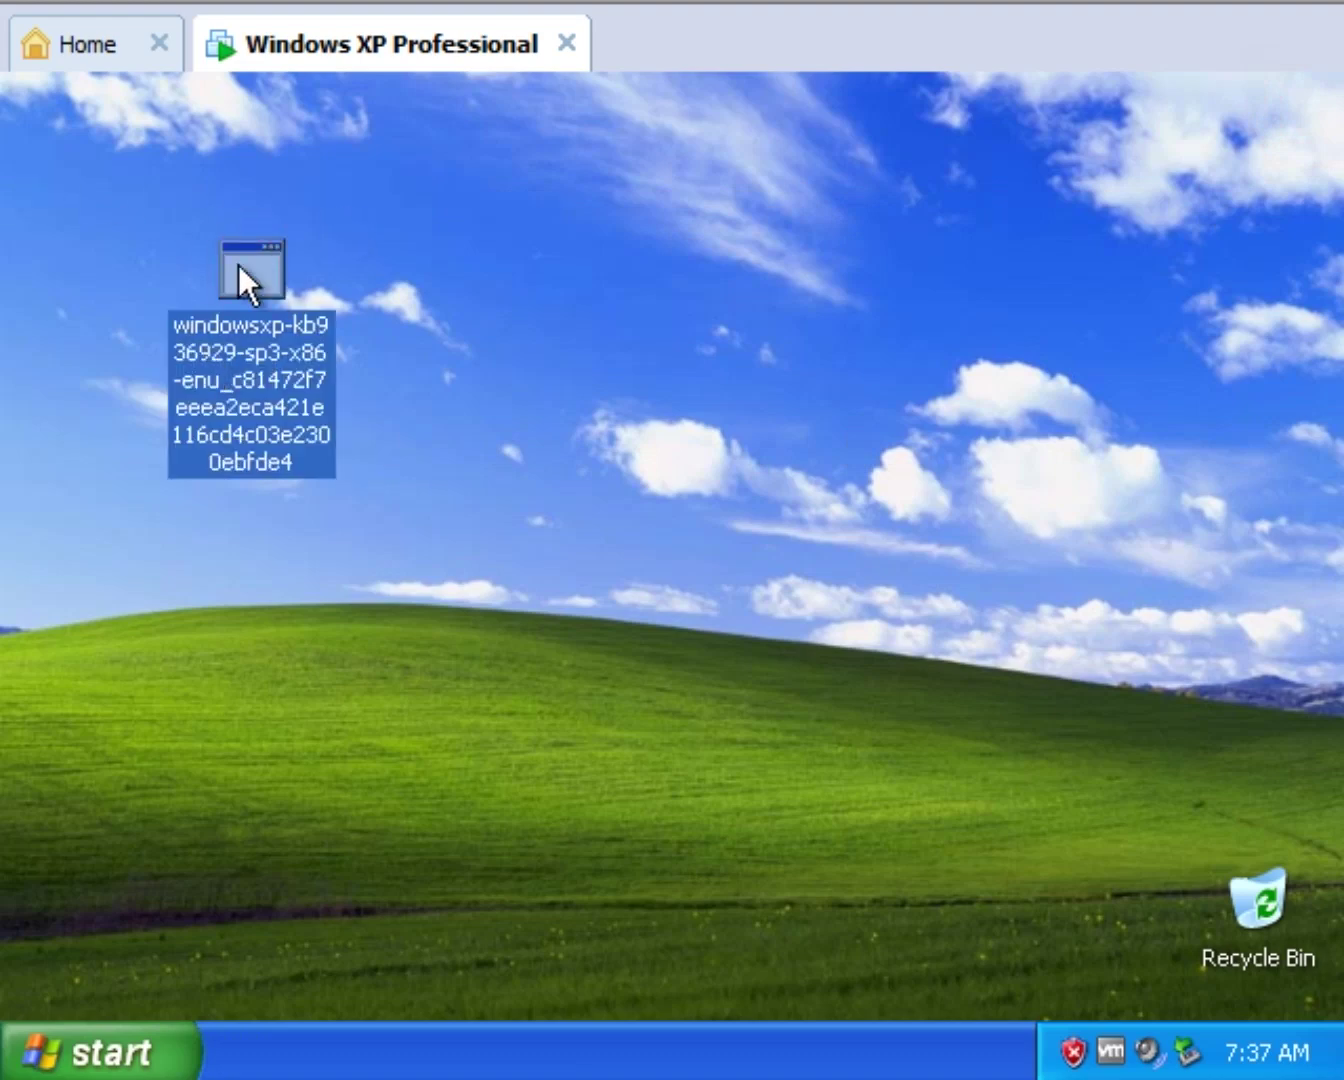
pyautogui.doubleClick(238, 264)
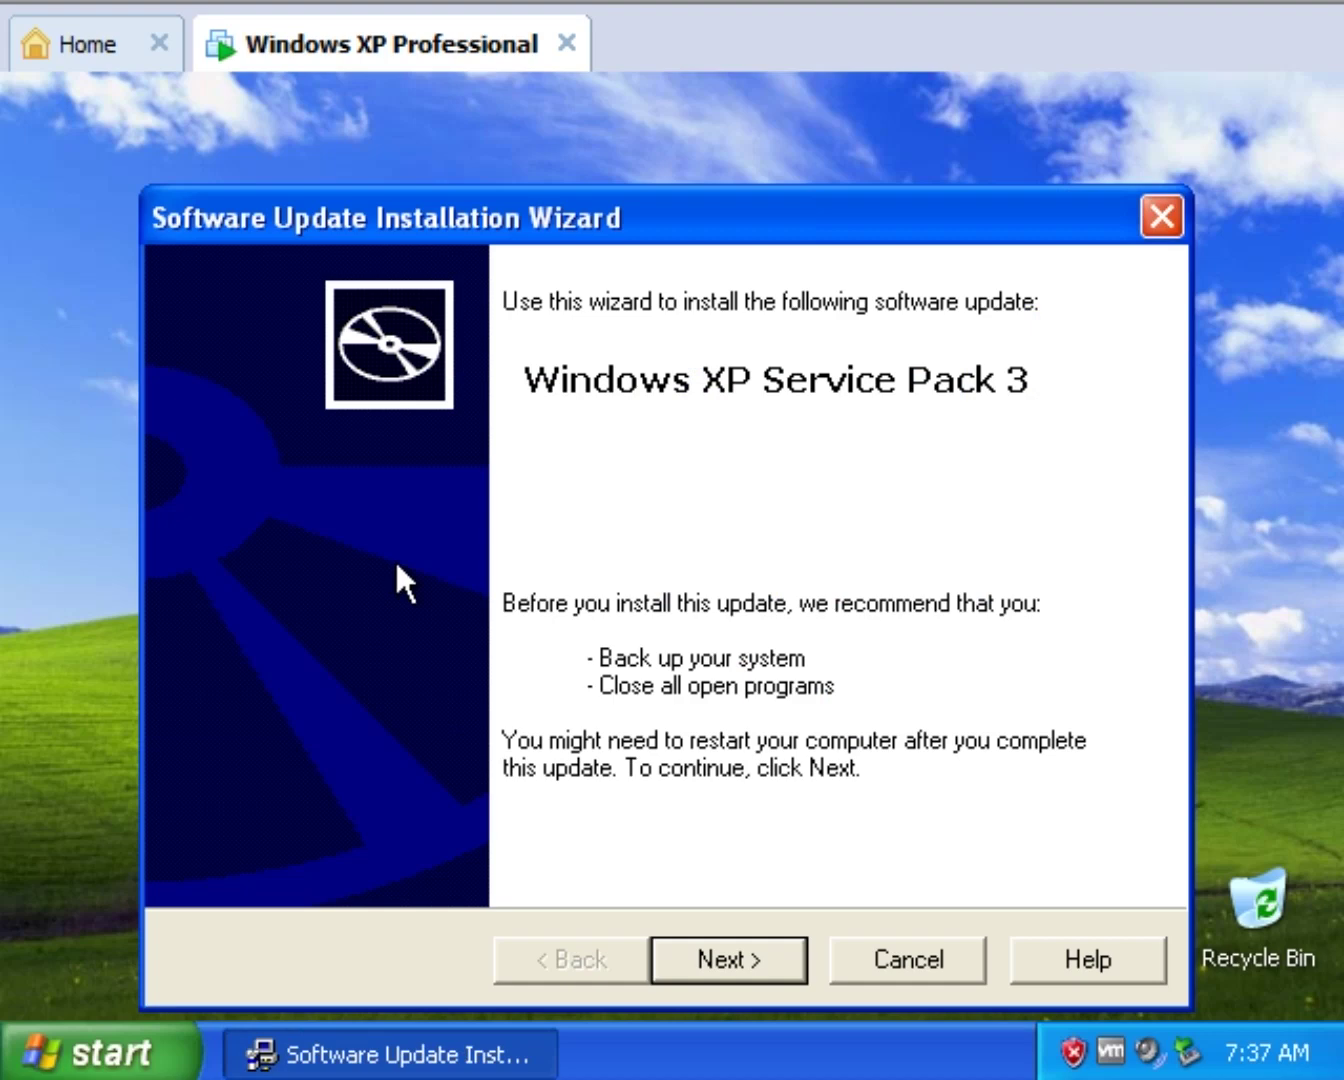
pyautogui.click(717, 958)
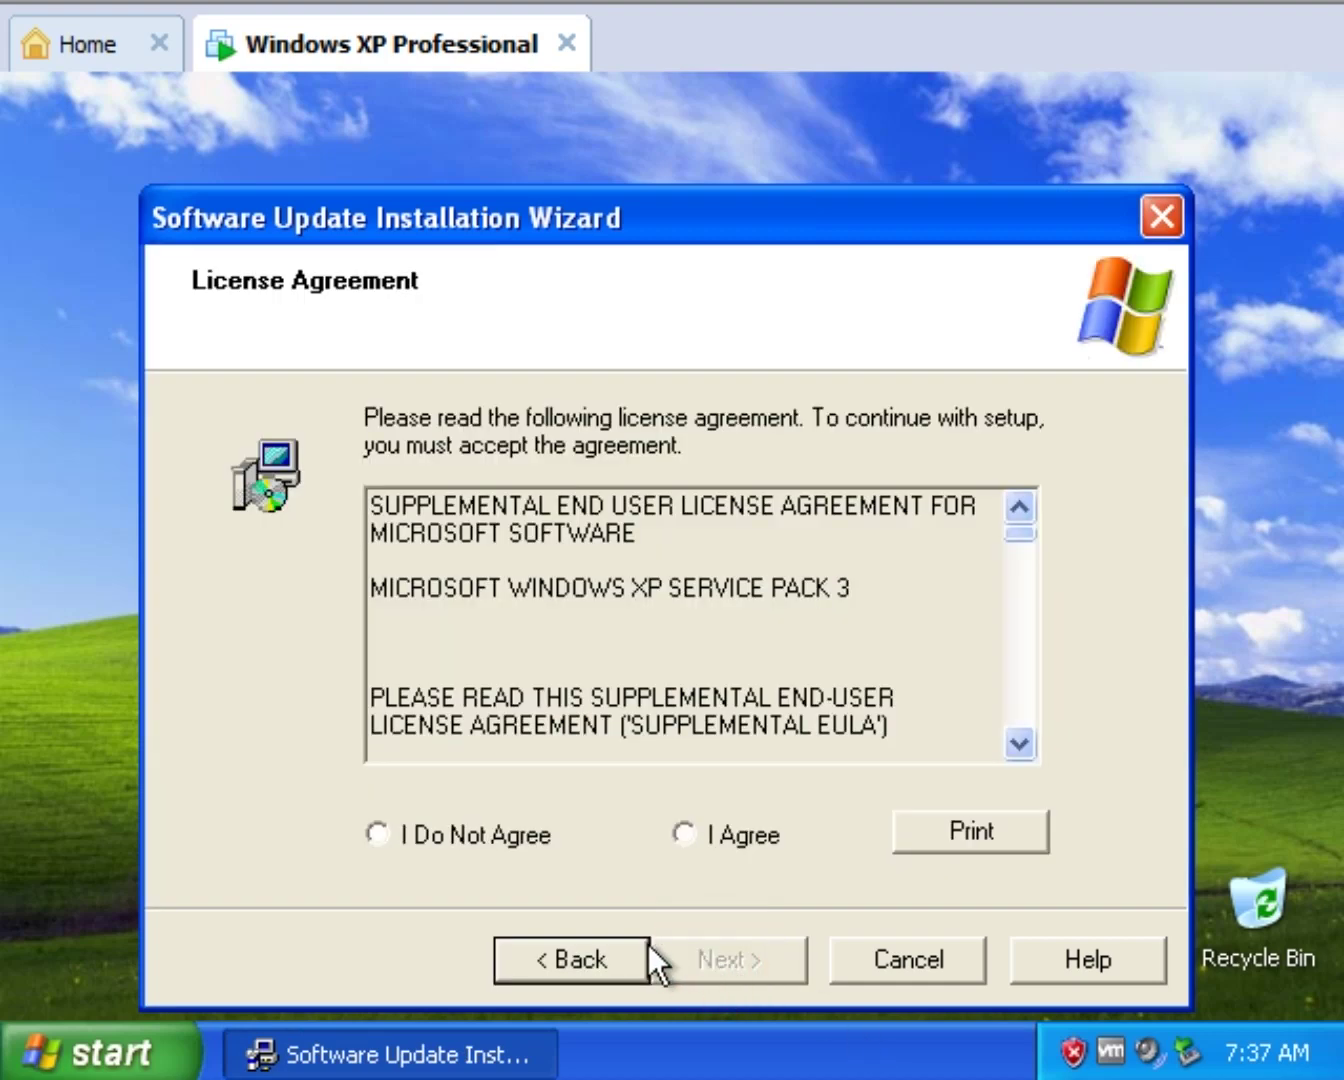
pyautogui.click(716, 843)
pyautogui.click(721, 965)
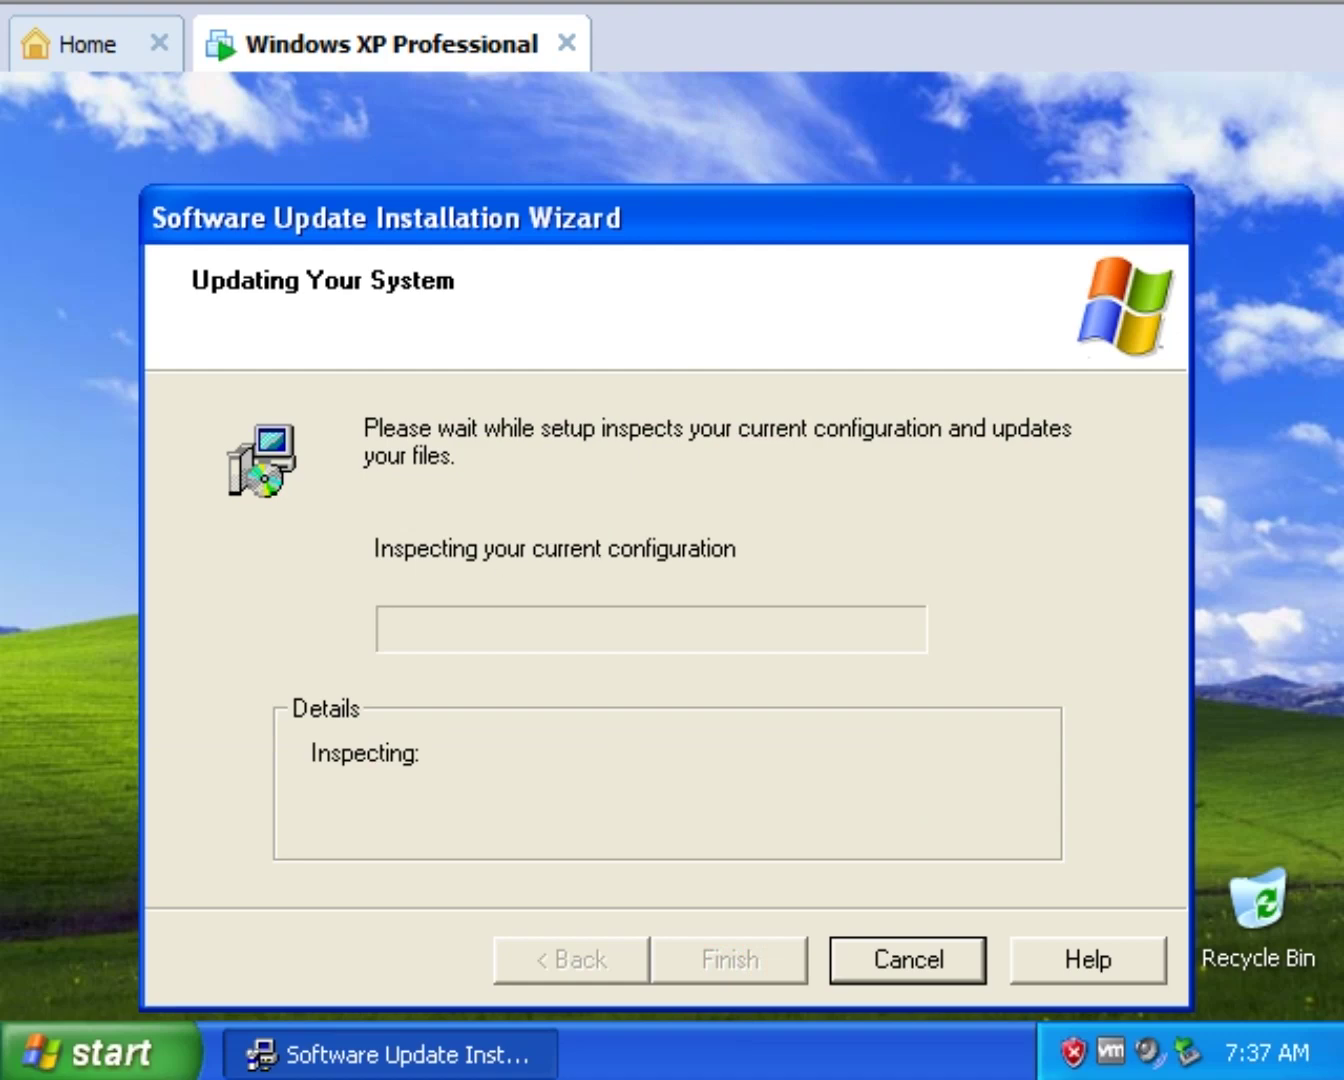
# Move the installer window slightly up and left while Service Pack 3 finishes installing
pyautogui.moveTo(668, 207); pyautogui.dragTo(642, 142)
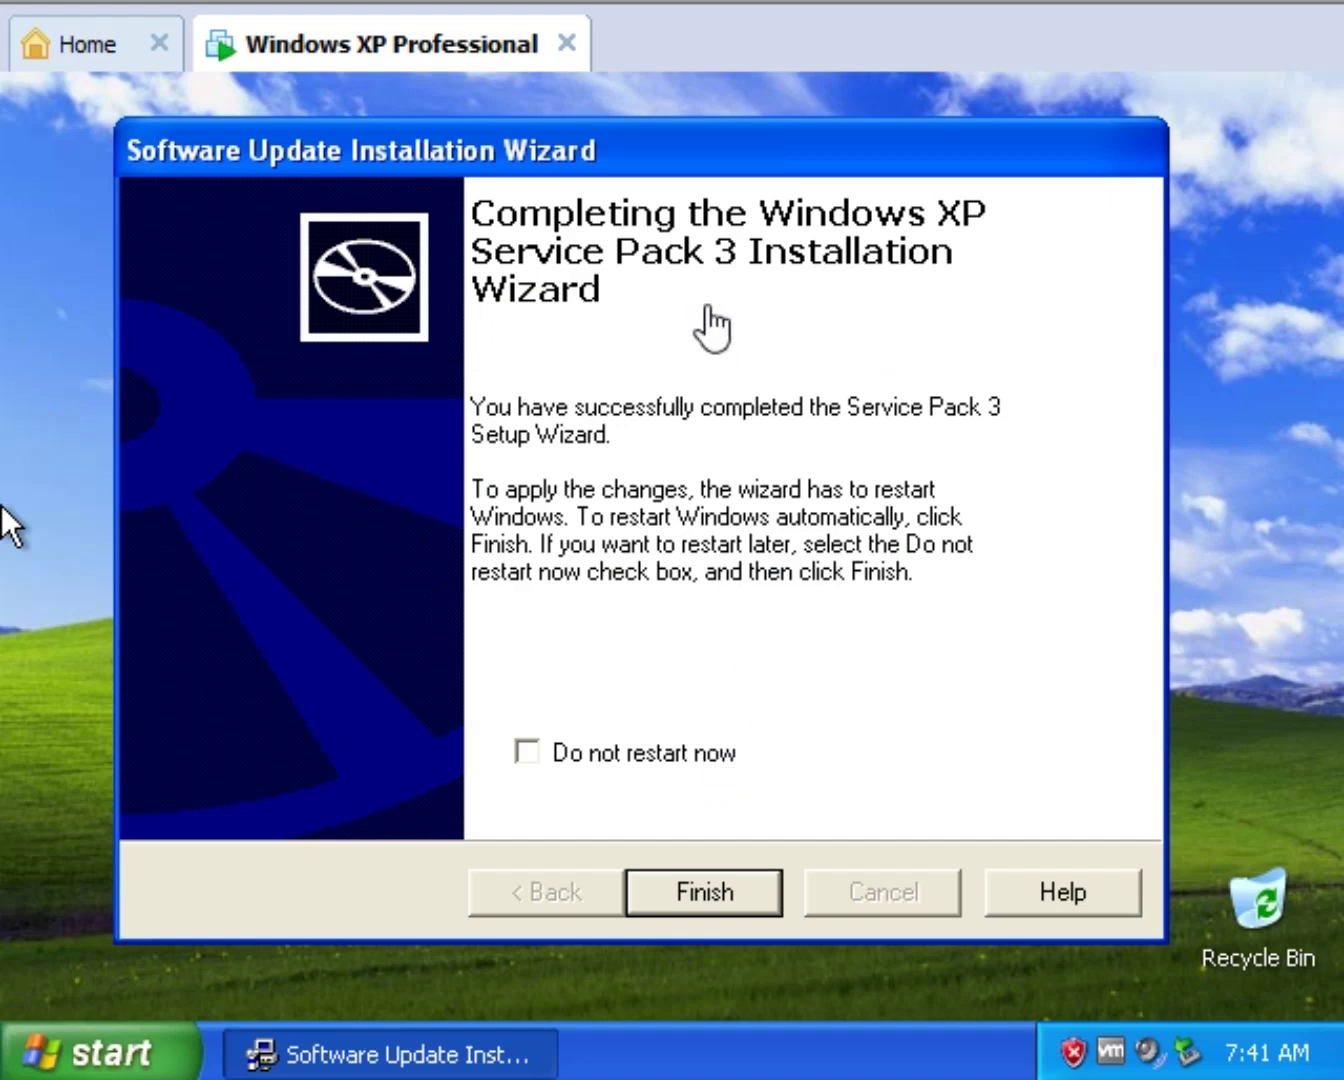
# Finish the SP3 wizard so Windows restarts to the Help protect your PC screen
pyautogui.click(703, 890)
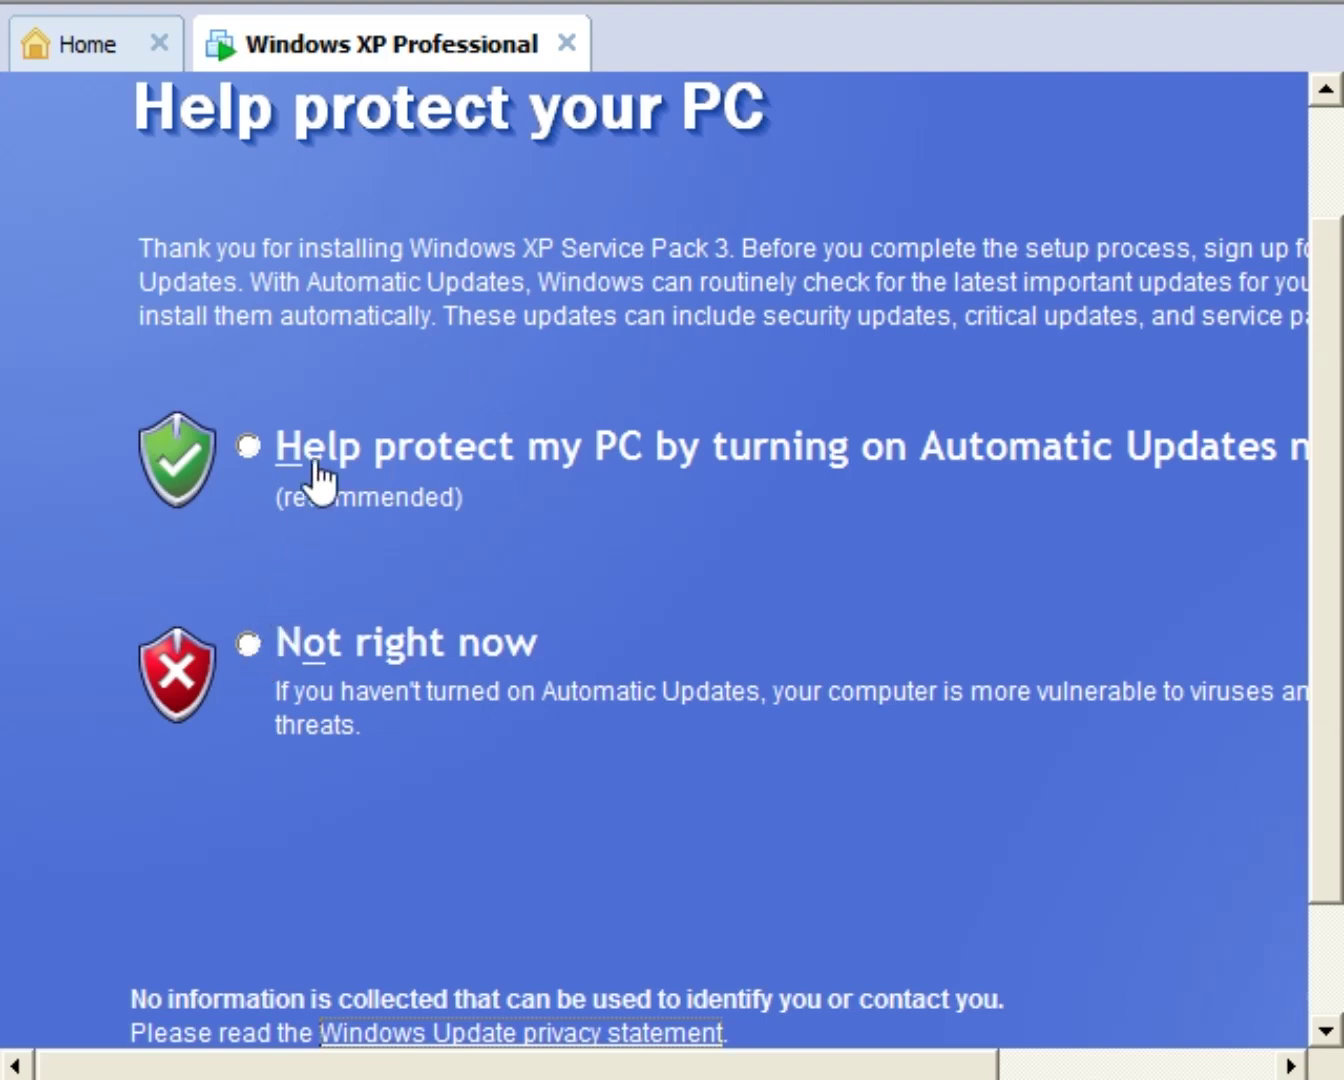
# Choose to turn on Automatic Updates now and continue past the setup screen to the desktop
pyautogui.click(249, 442)
pyautogui.click(249, 442)
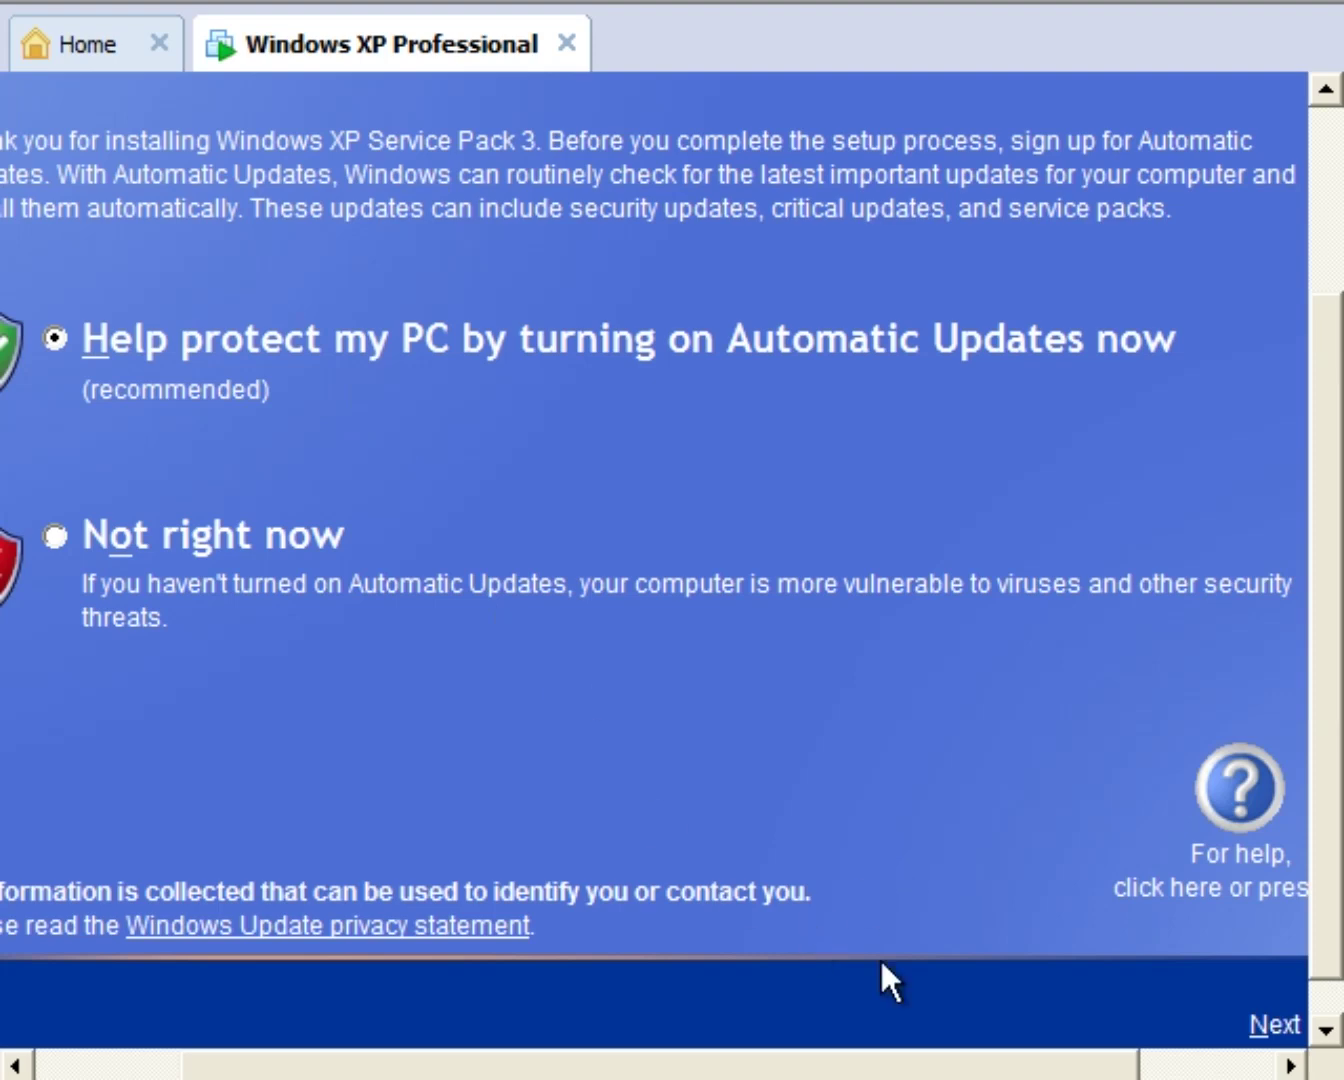
pyautogui.moveTo(897, 1068); pyautogui.dragTo(1030, 1065)
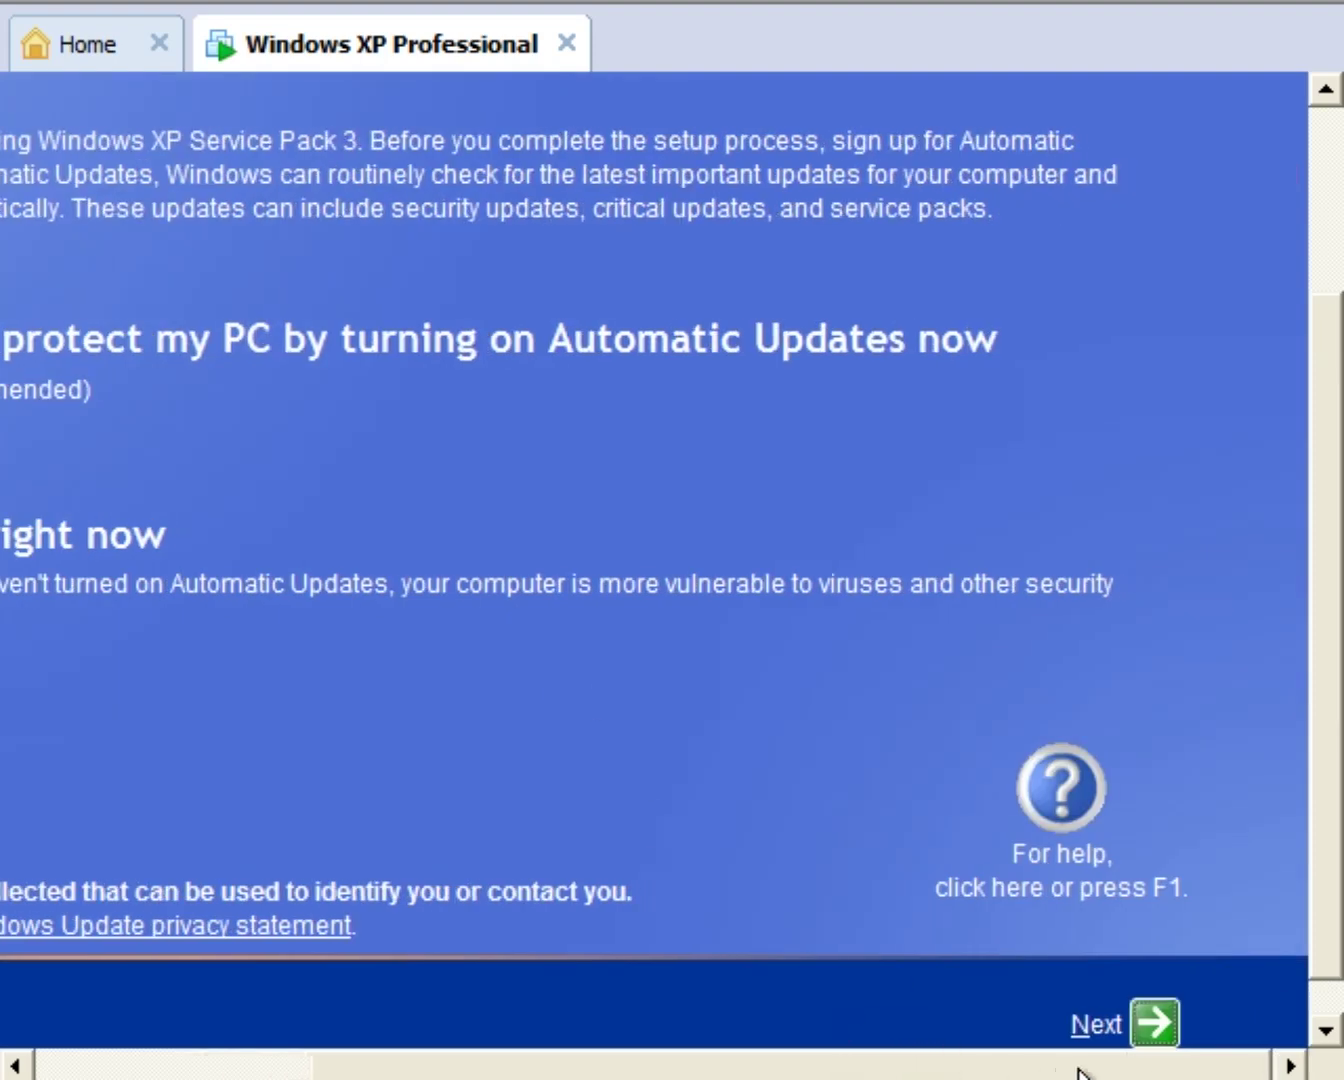
pyautogui.click(1149, 1022)
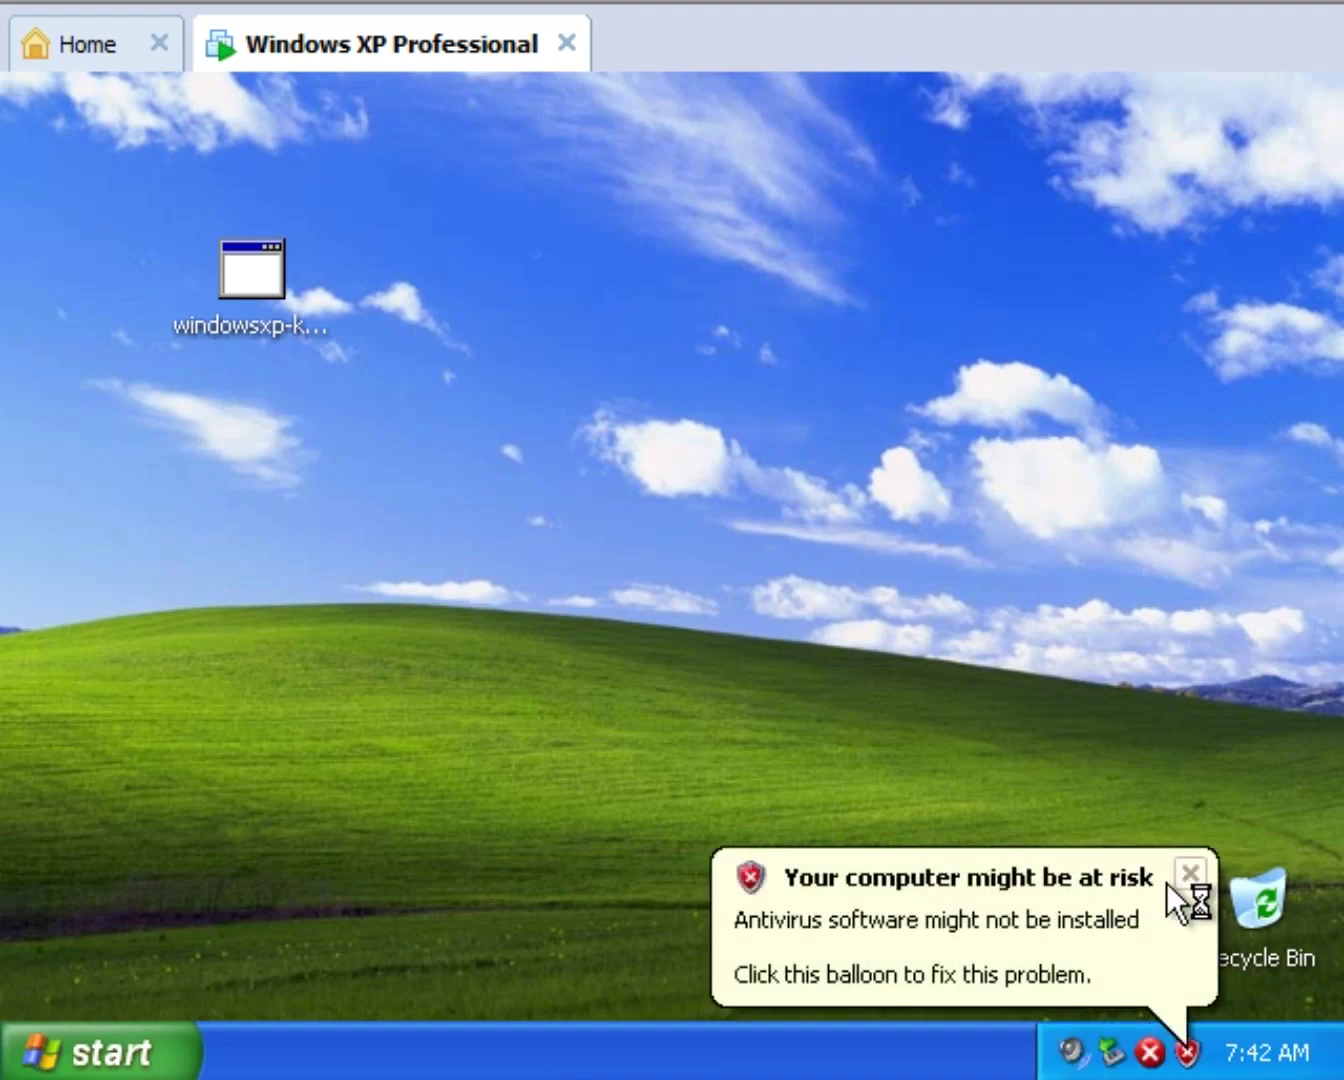
# Dismiss the computer-at-risk and display settings balloons, then open the 4 pending updates from the tray shield
pyautogui.click(1194, 872)
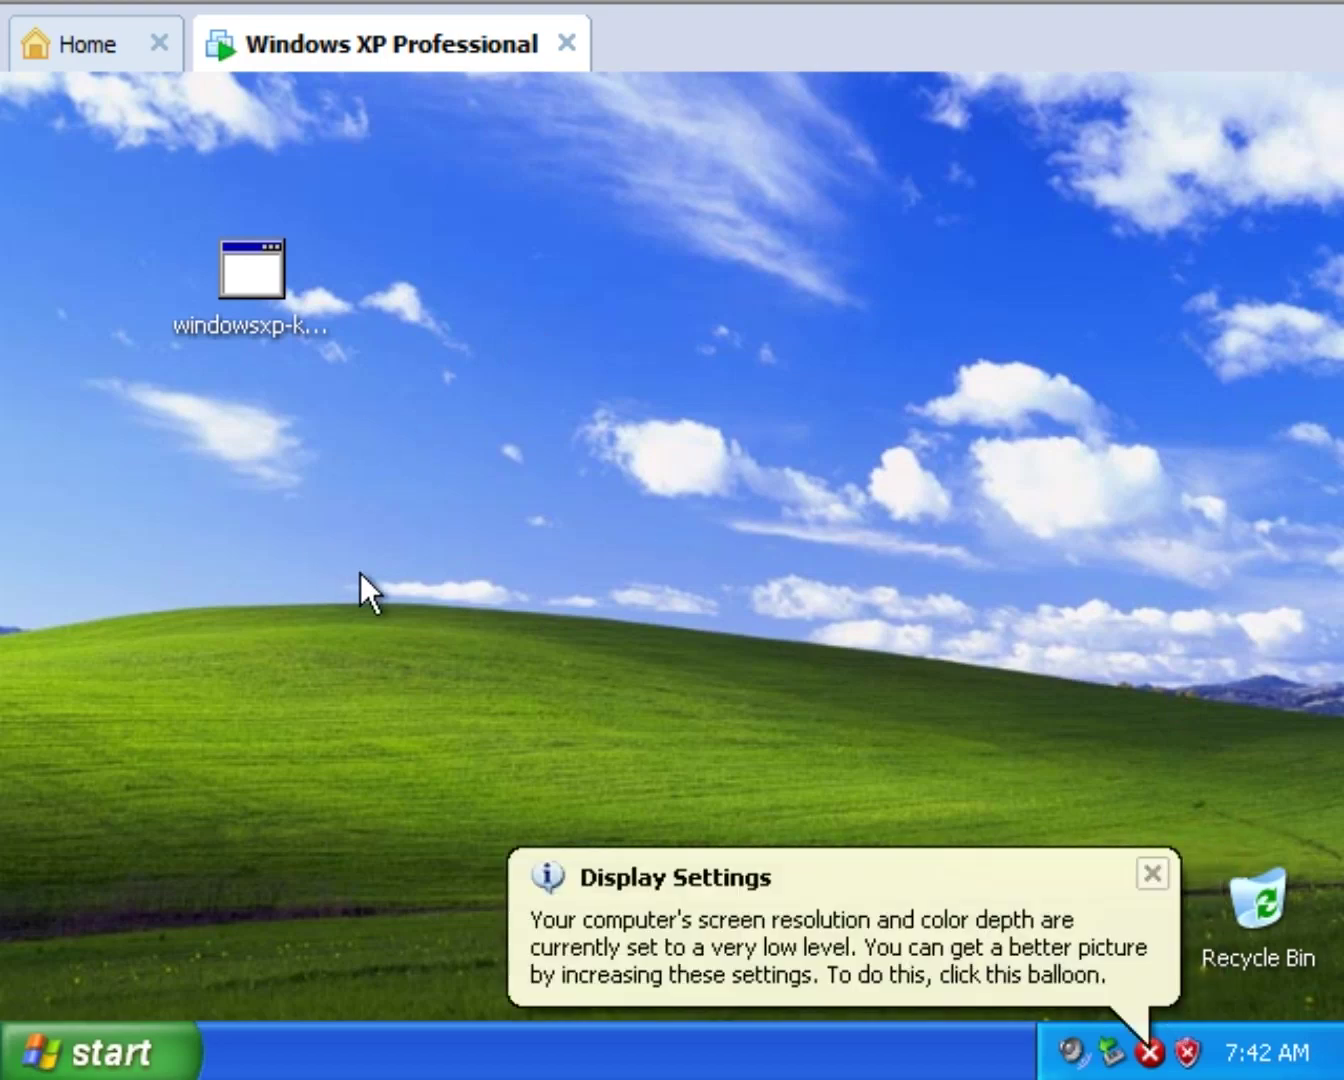
pyautogui.click(1154, 872)
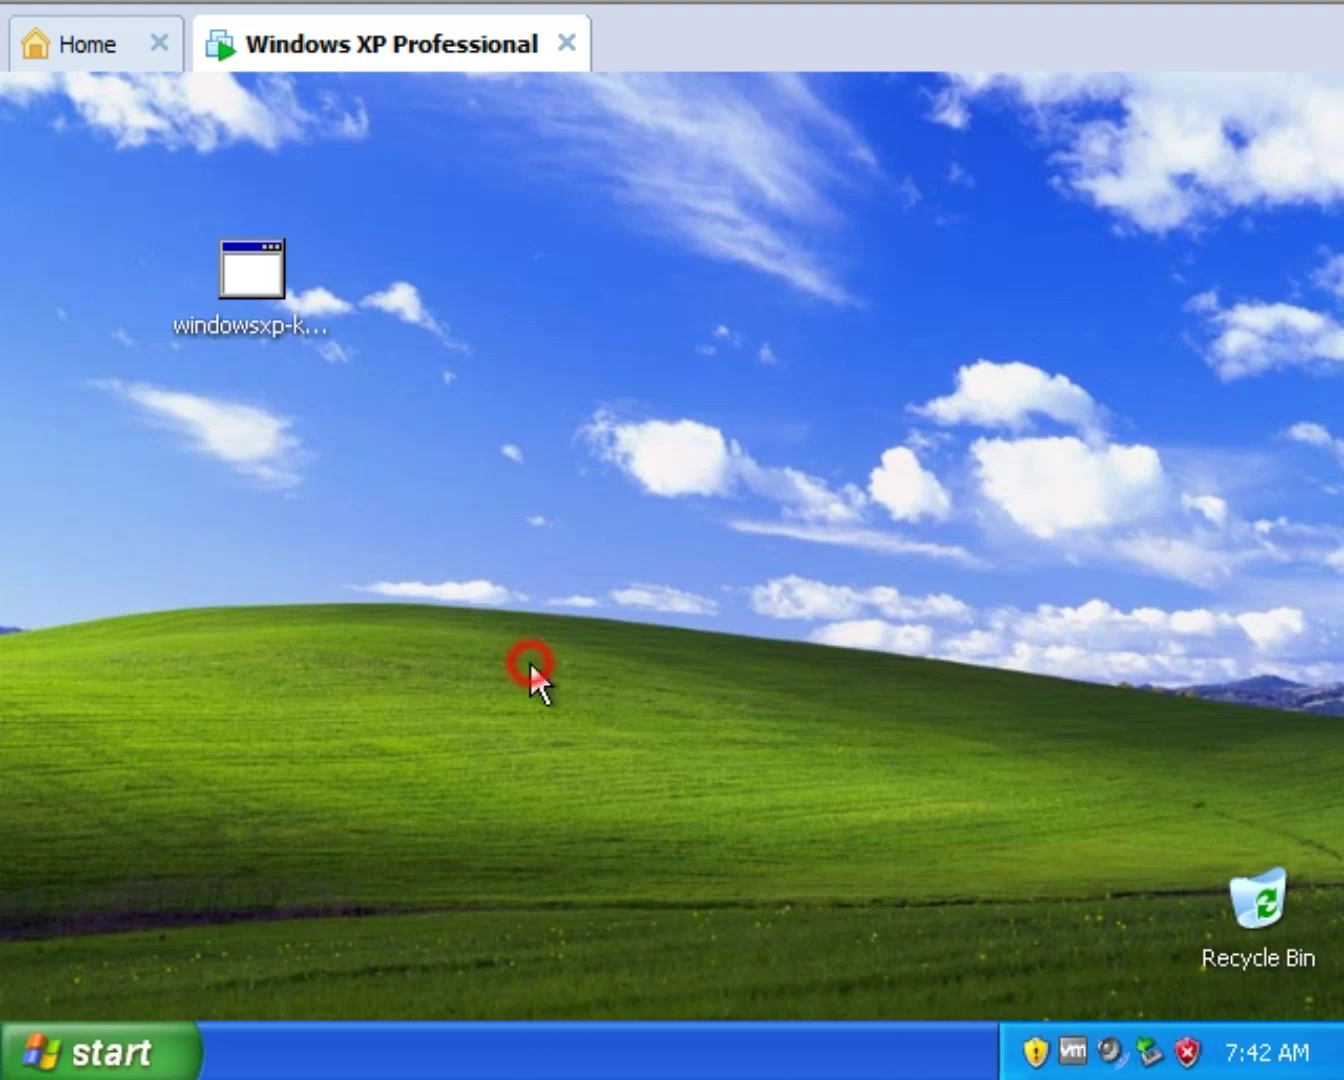
pyautogui.click(1036, 1059)
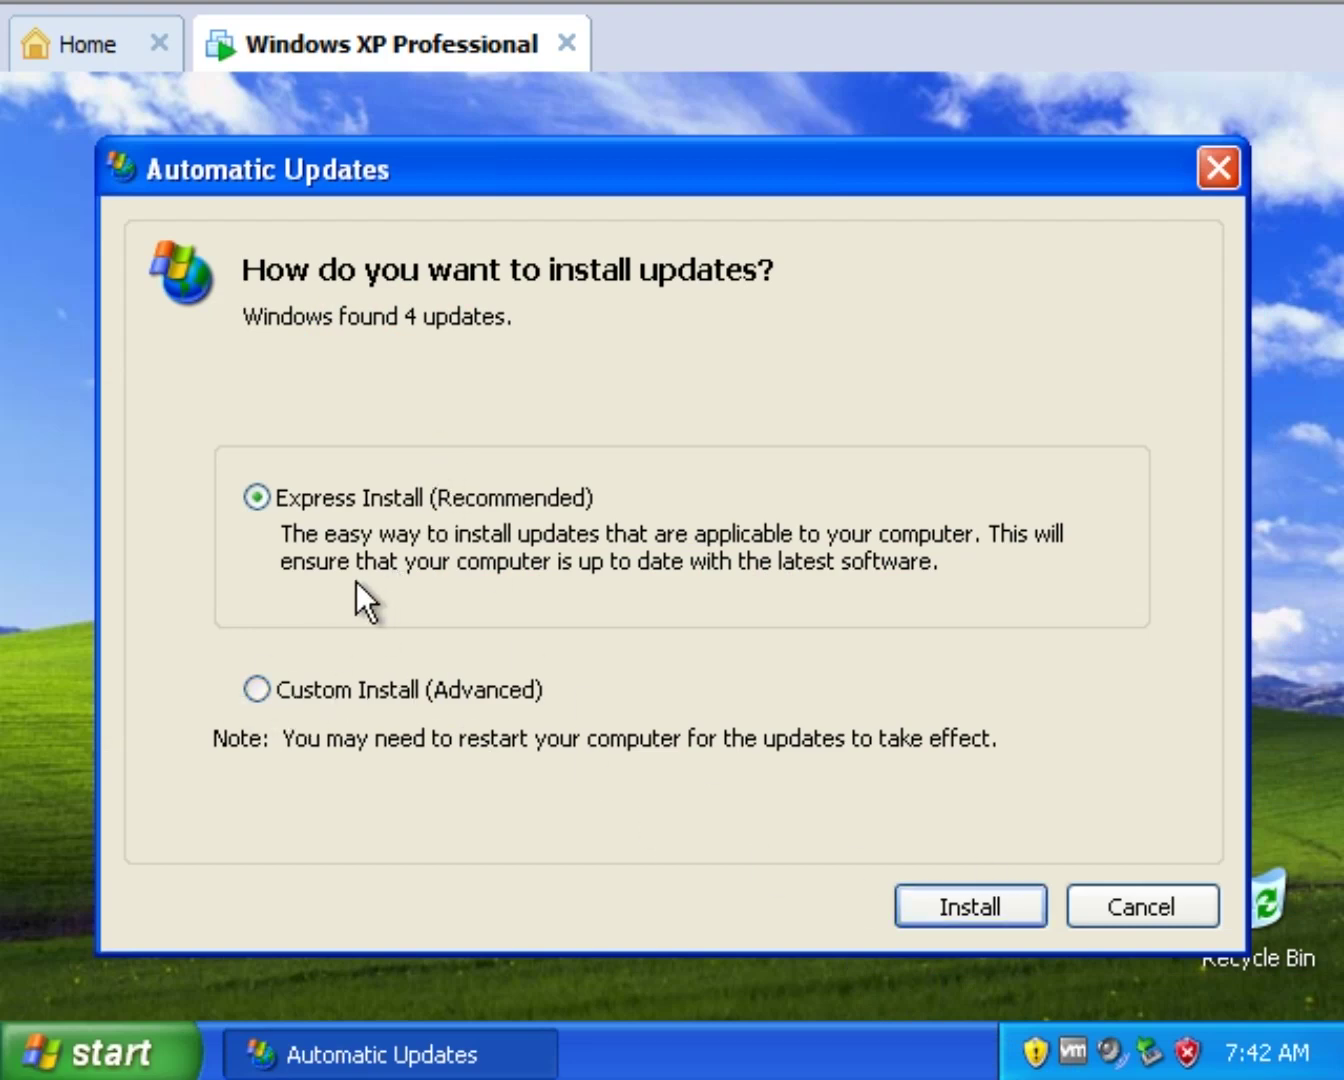
# Choose Custom Install, review updates KB2757638, KB2807986 and KB946648, then install all four checked updates
pyautogui.click(372, 686)
pyautogui.click(904, 895)
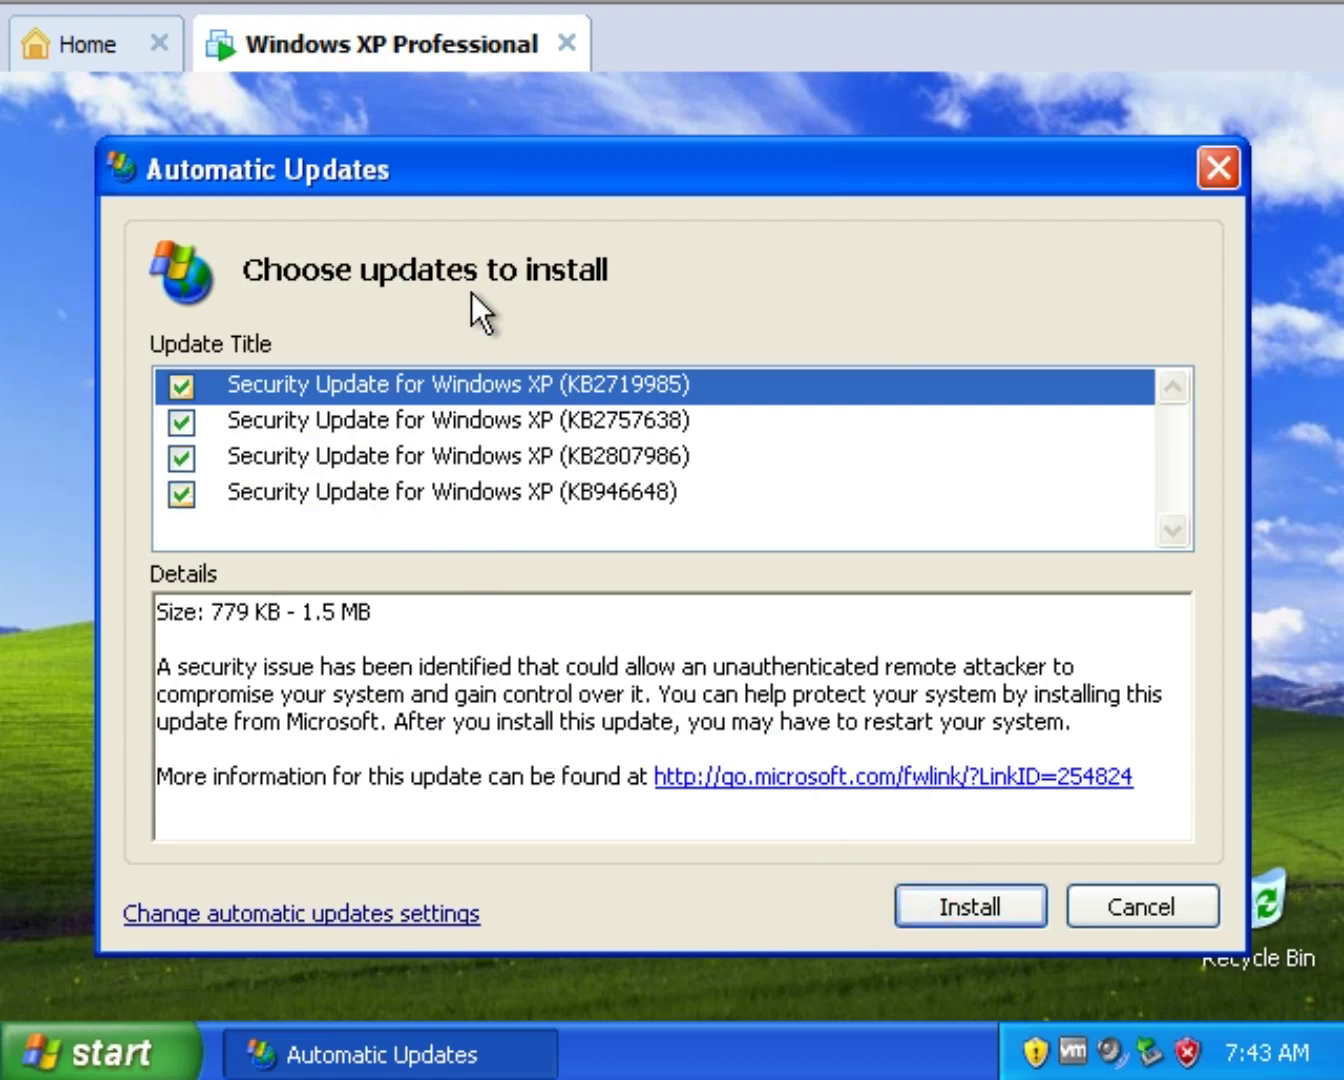
pyautogui.click(448, 414)
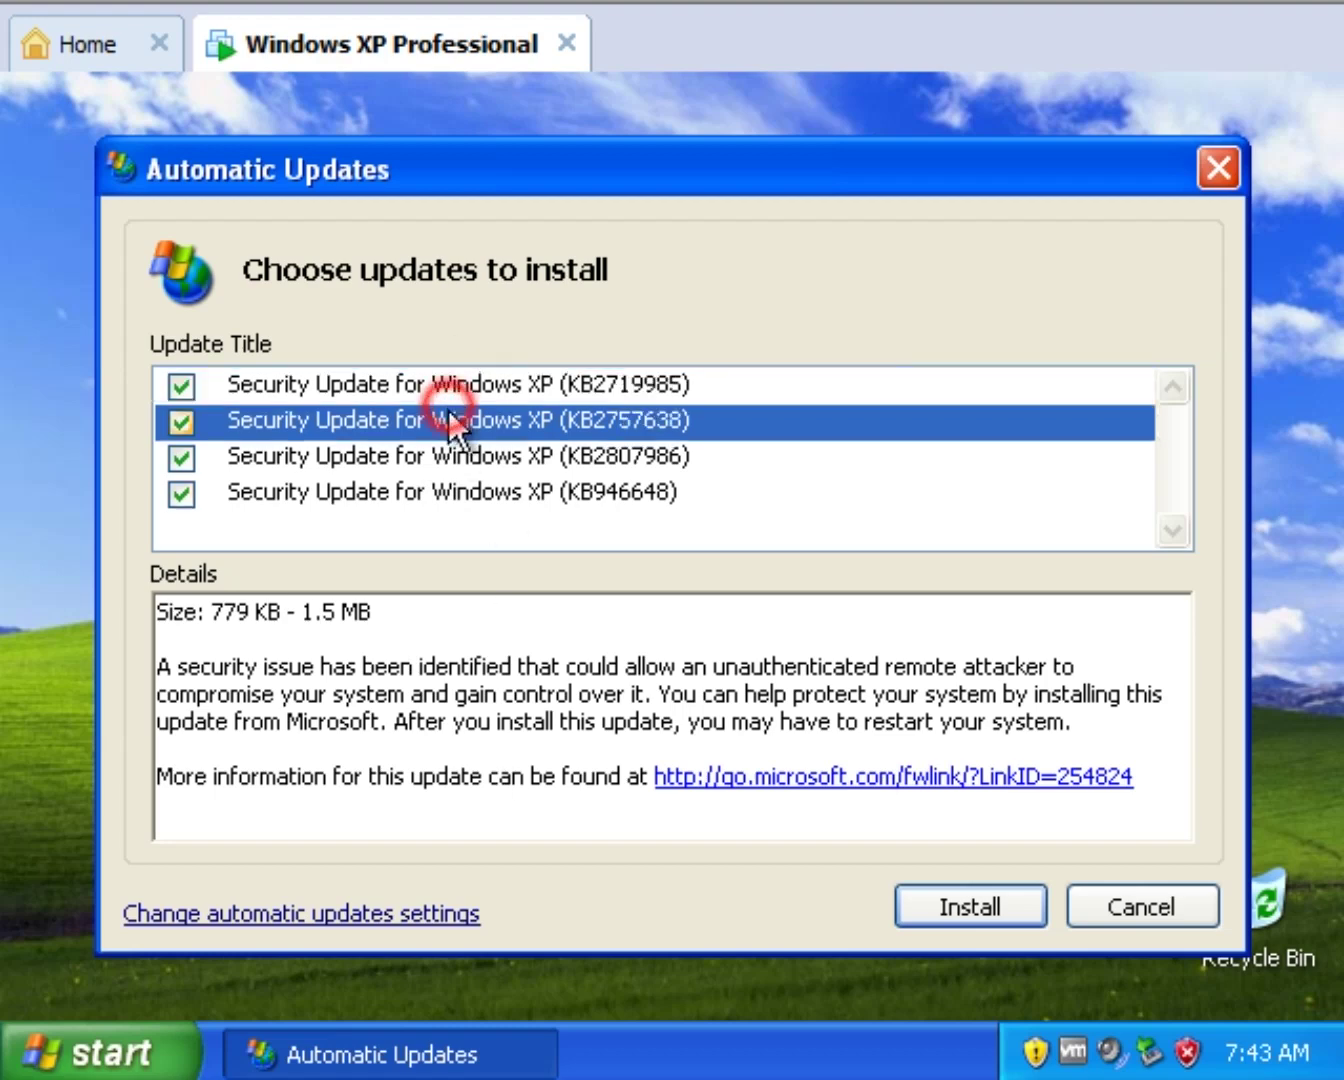
pyautogui.click(438, 456)
pyautogui.click(427, 490)
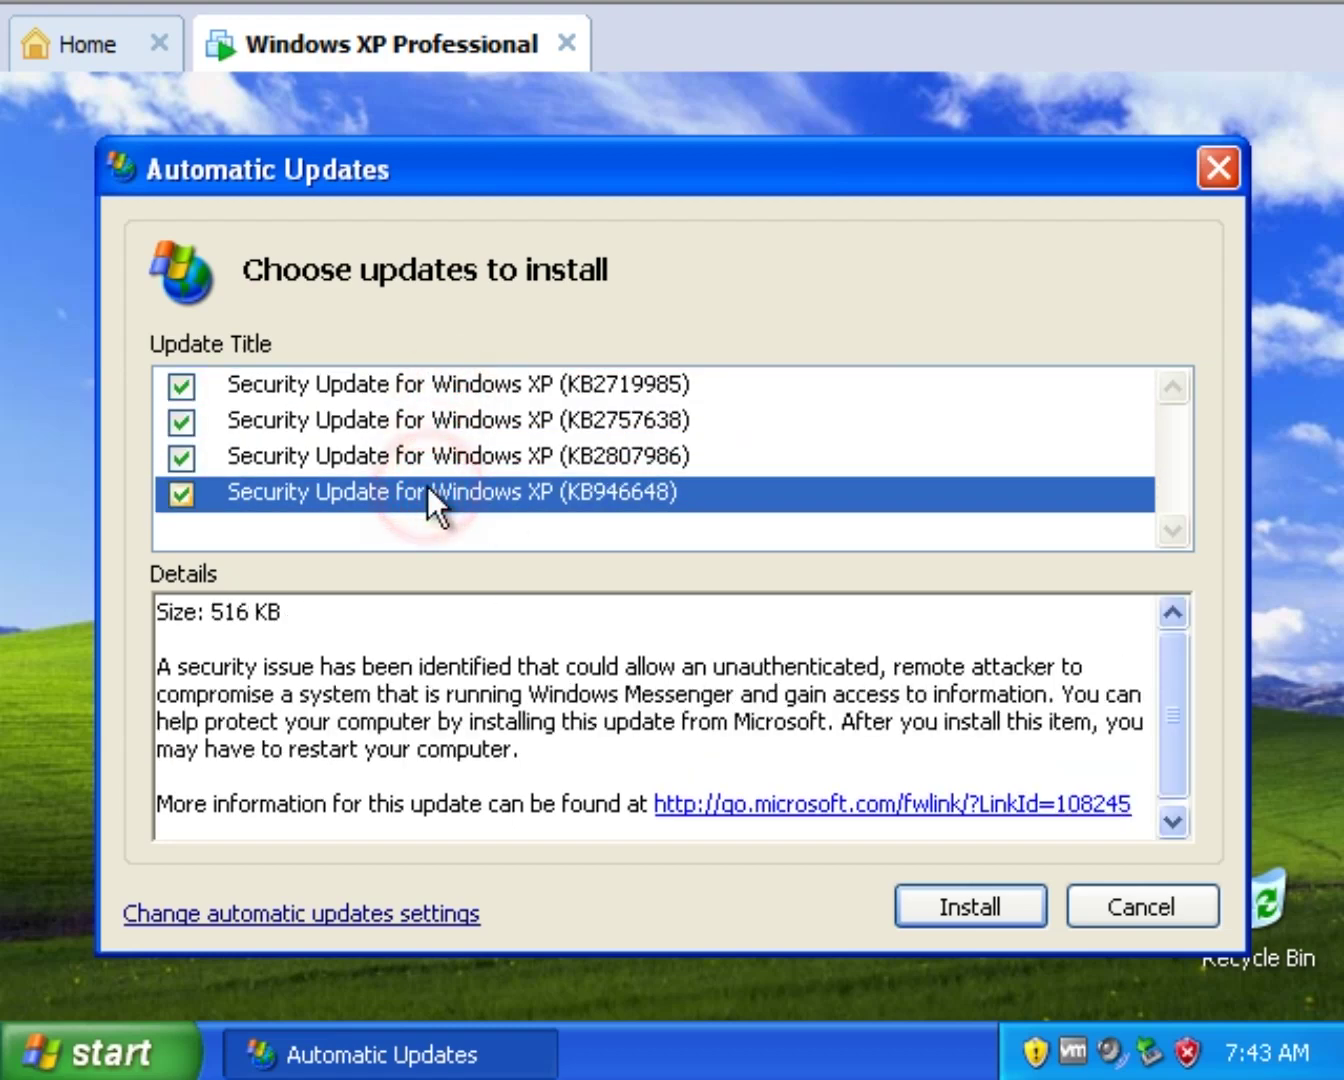
pyautogui.click(954, 898)
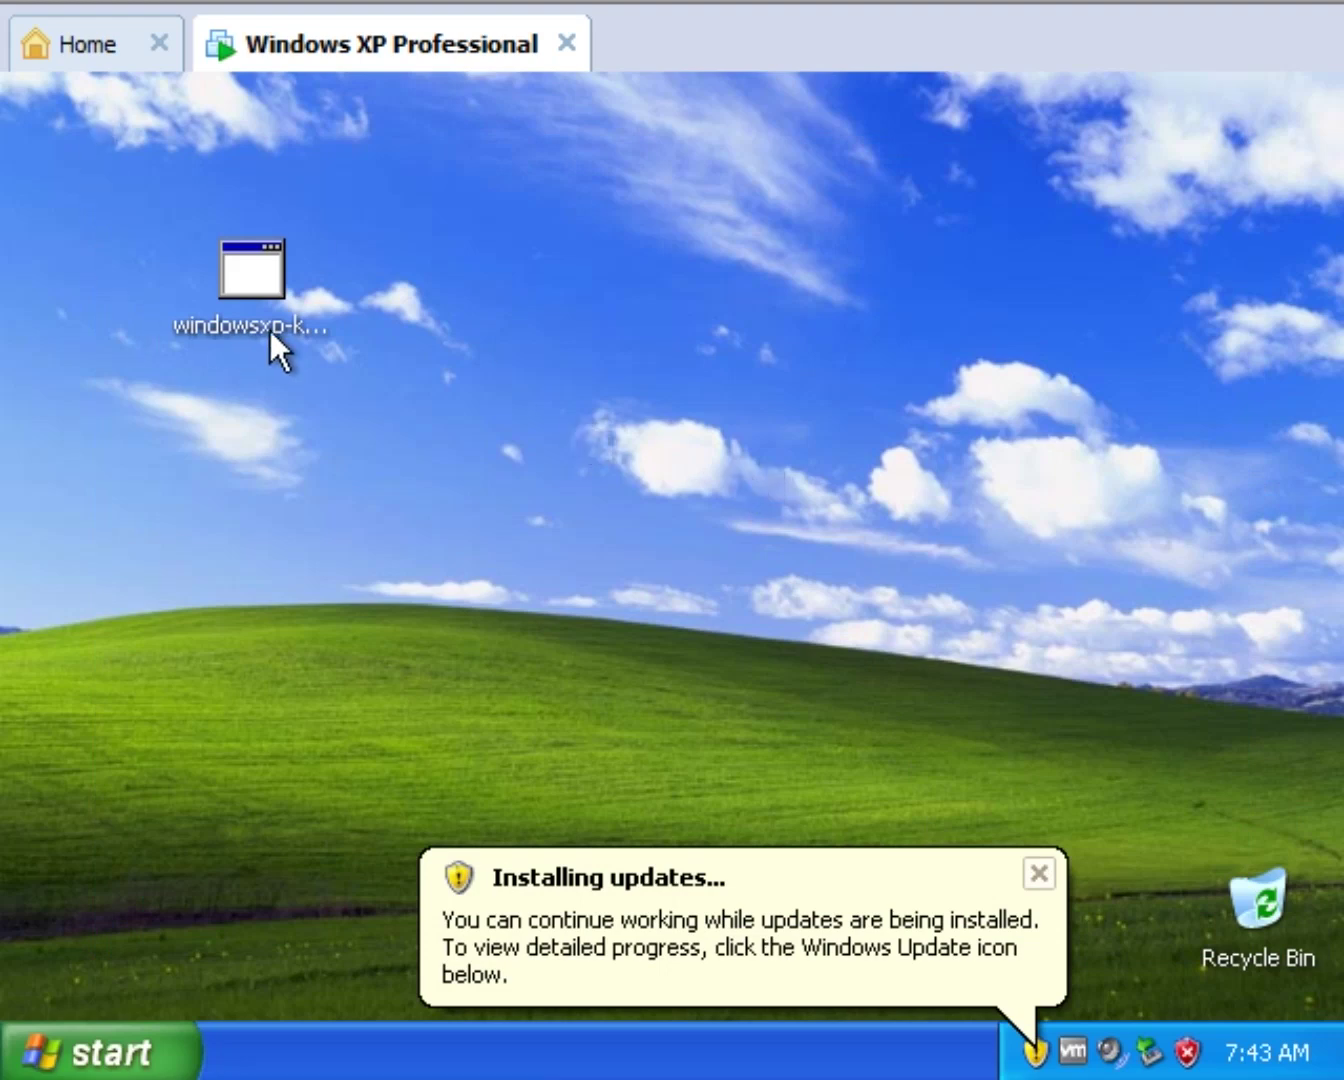
# Select the windowsxp-kb936929 file, then restart the computer from the Installation complete dialog
pyautogui.click(266, 272)
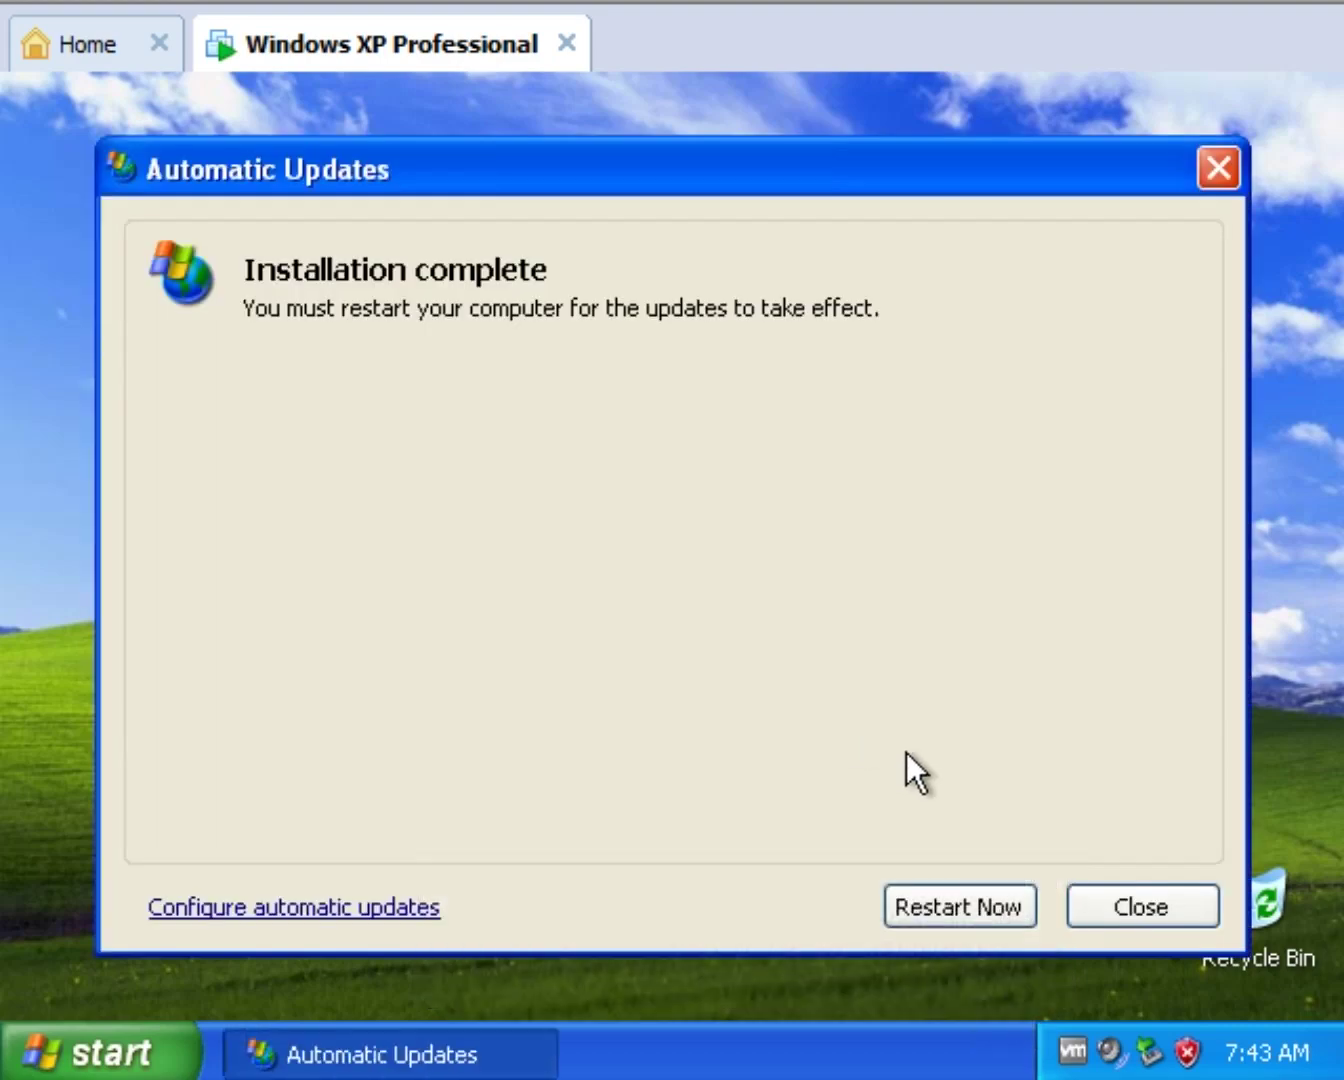
pyautogui.click(910, 908)
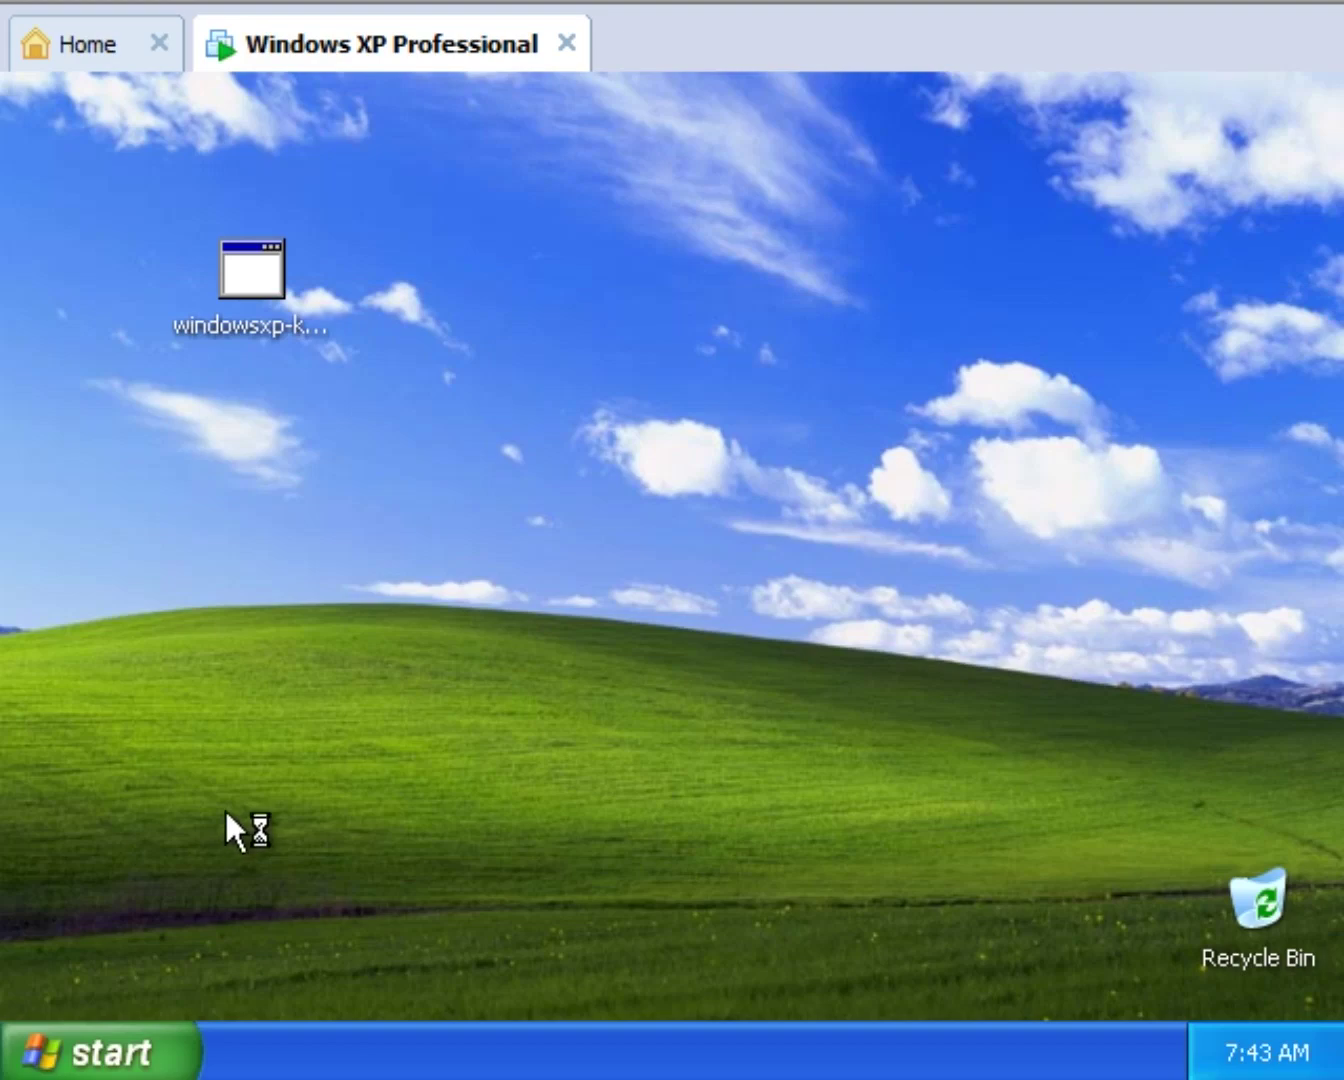
# In Control Panel's Classic View, set Automatic Updates to Turn off, apply it, and close Control Panel
pyautogui.click(148, 1074)
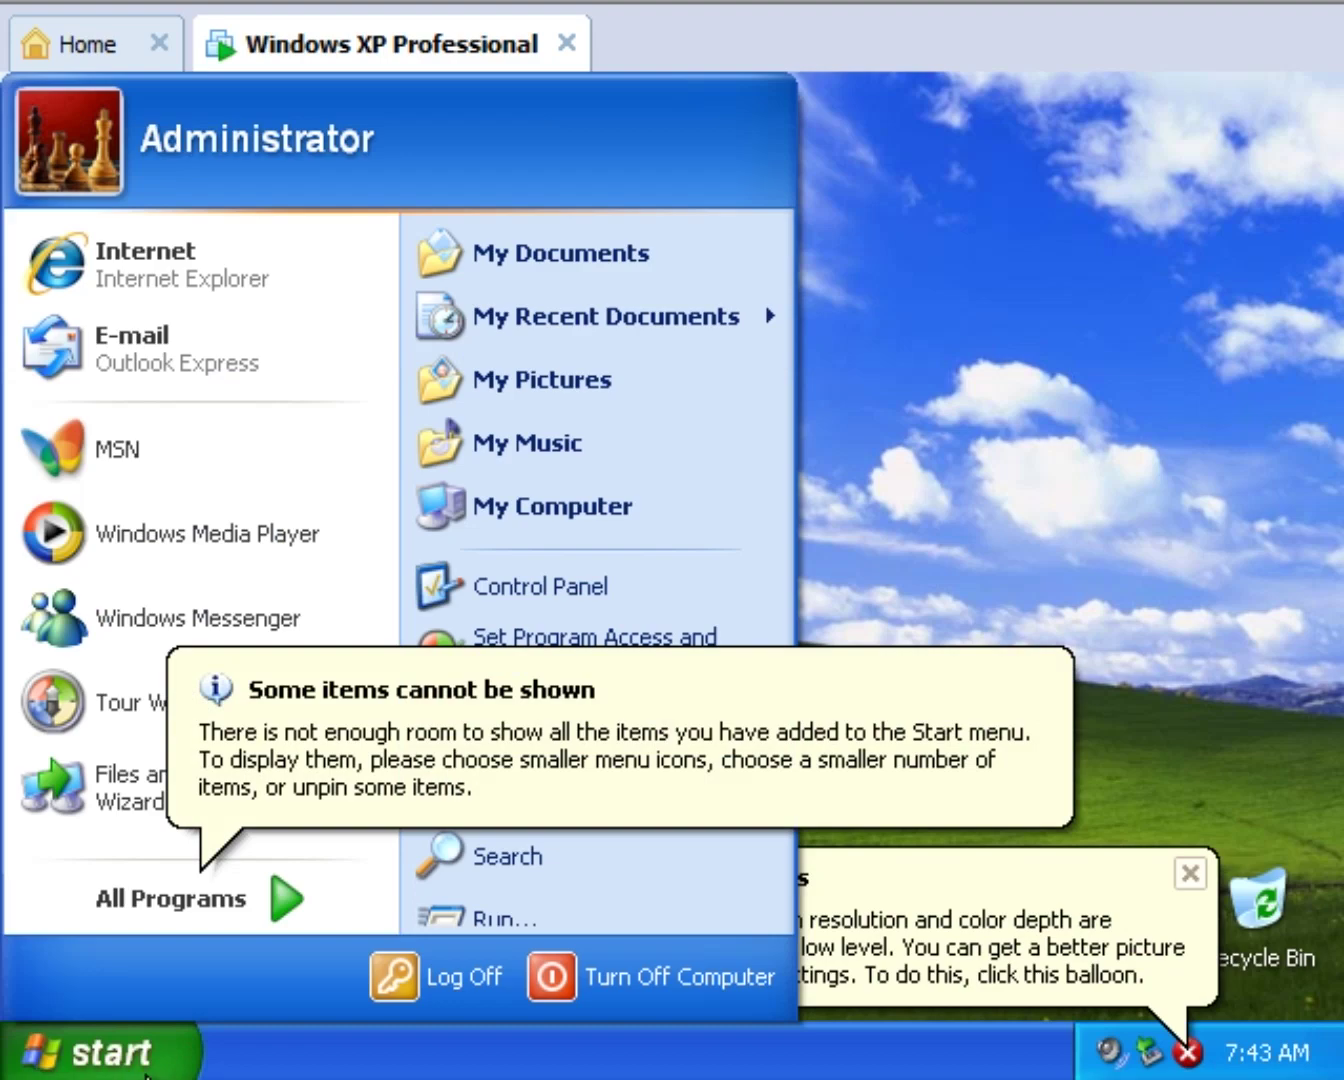
pyautogui.click(593, 588)
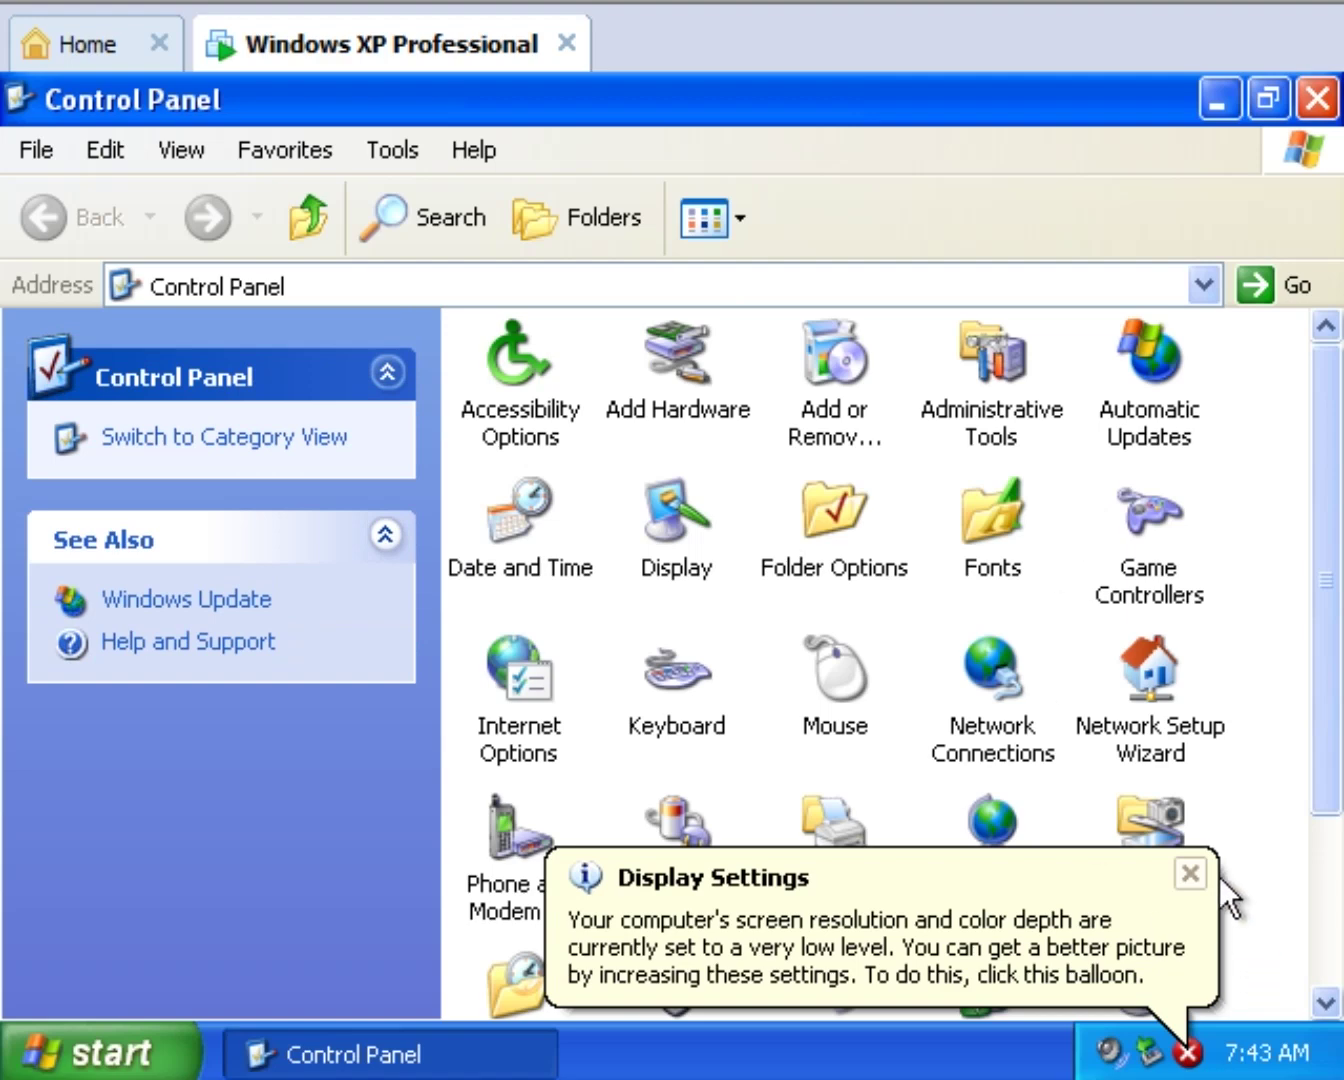
pyautogui.click(1189, 873)
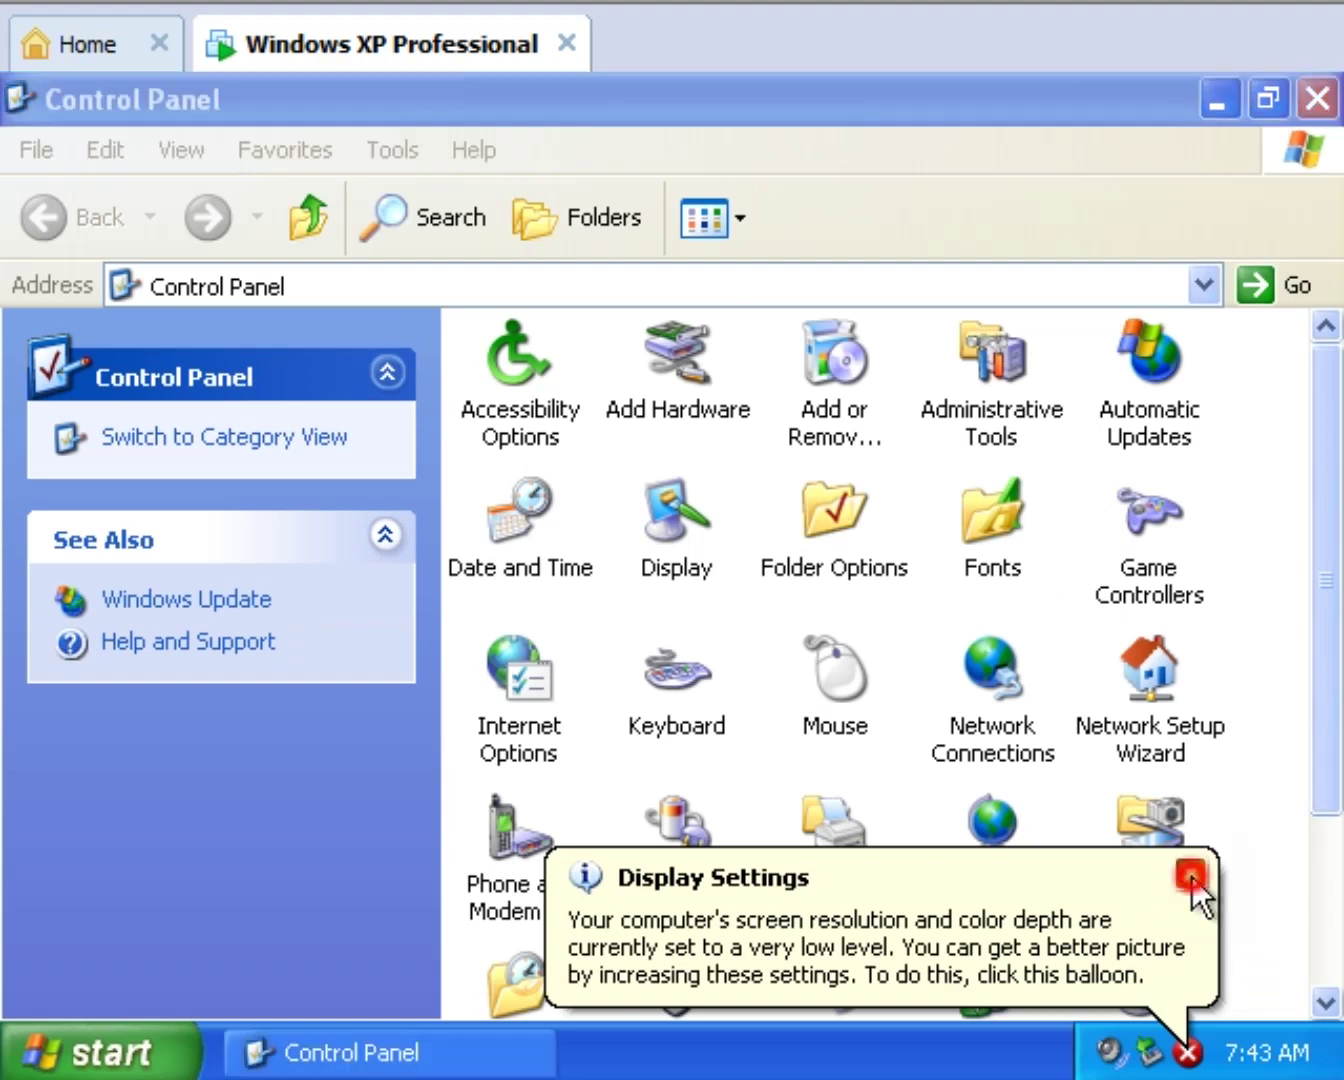
pyautogui.doubleClick(1183, 405)
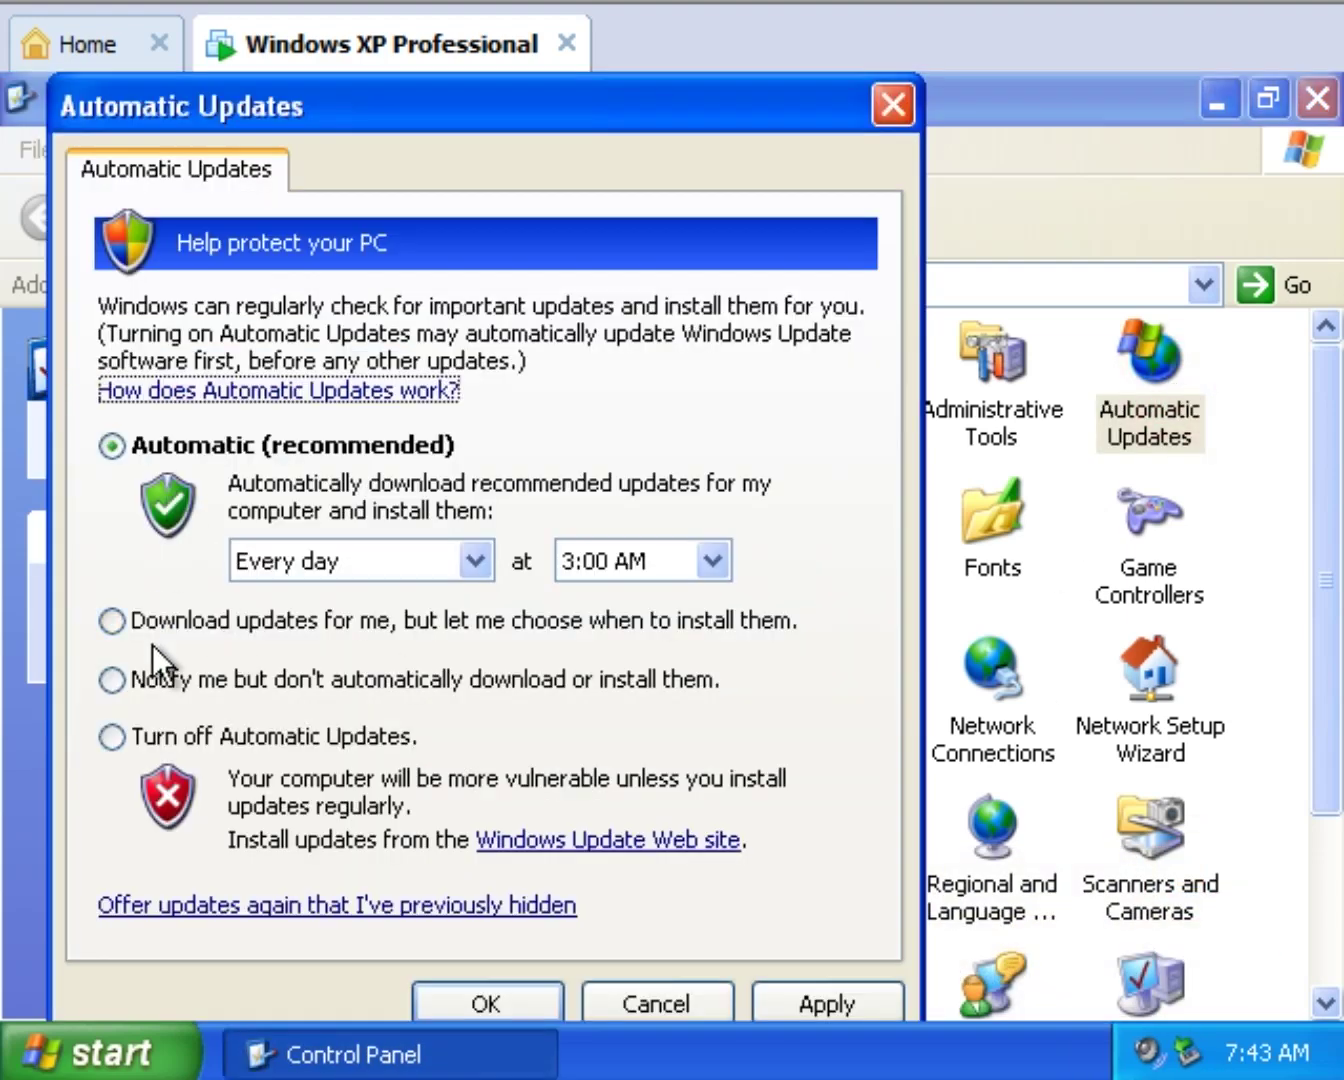
pyautogui.click(117, 737)
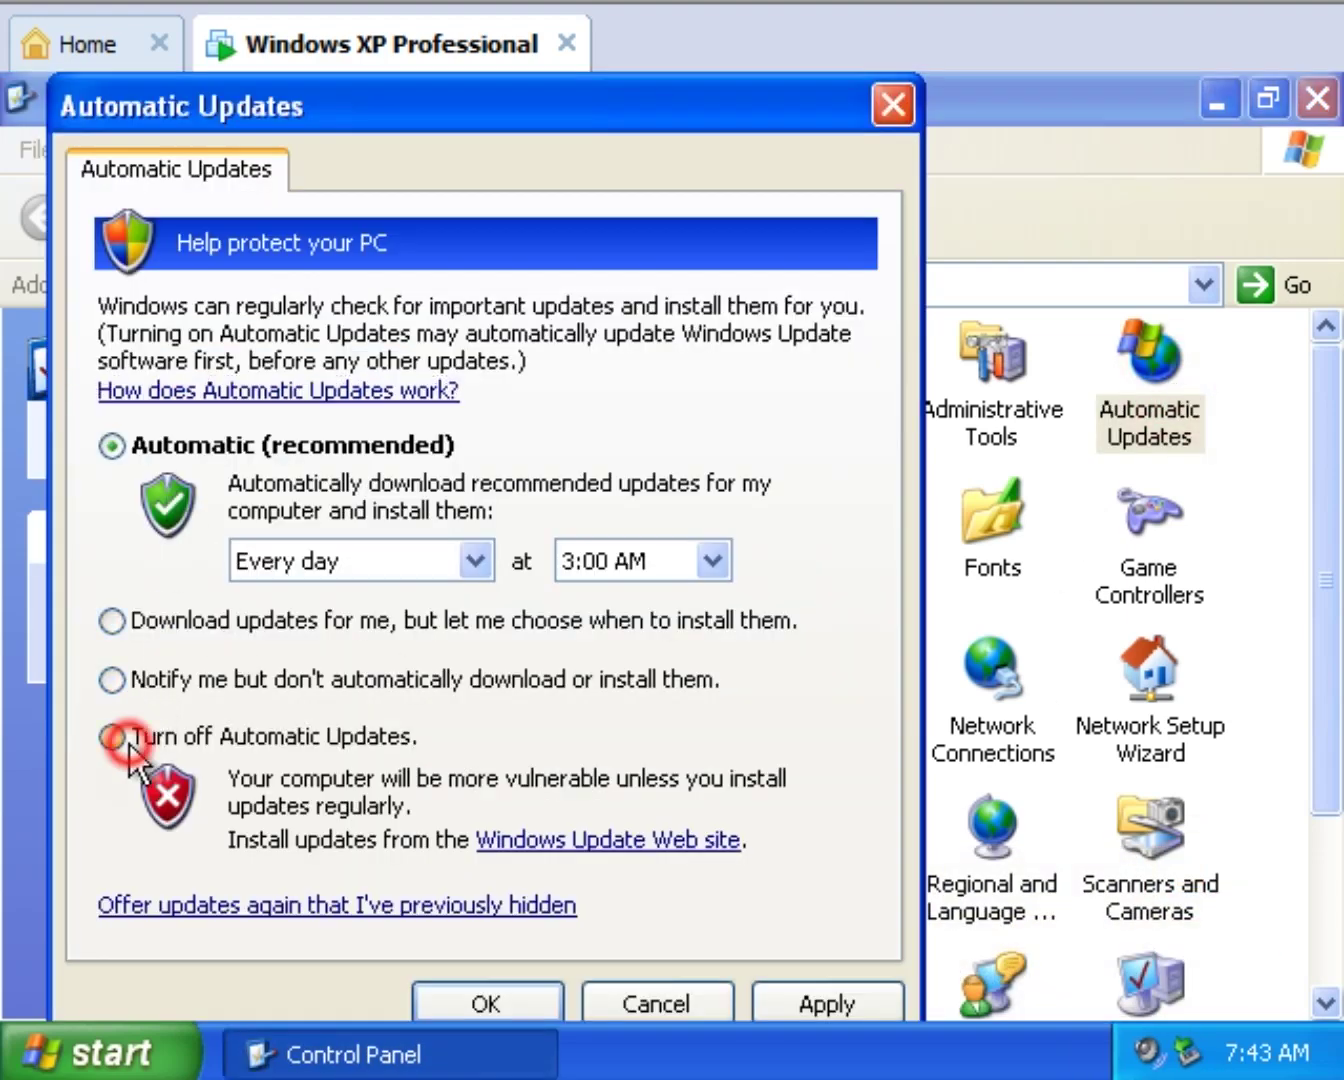
pyautogui.click(800, 1004)
pyautogui.click(487, 1008)
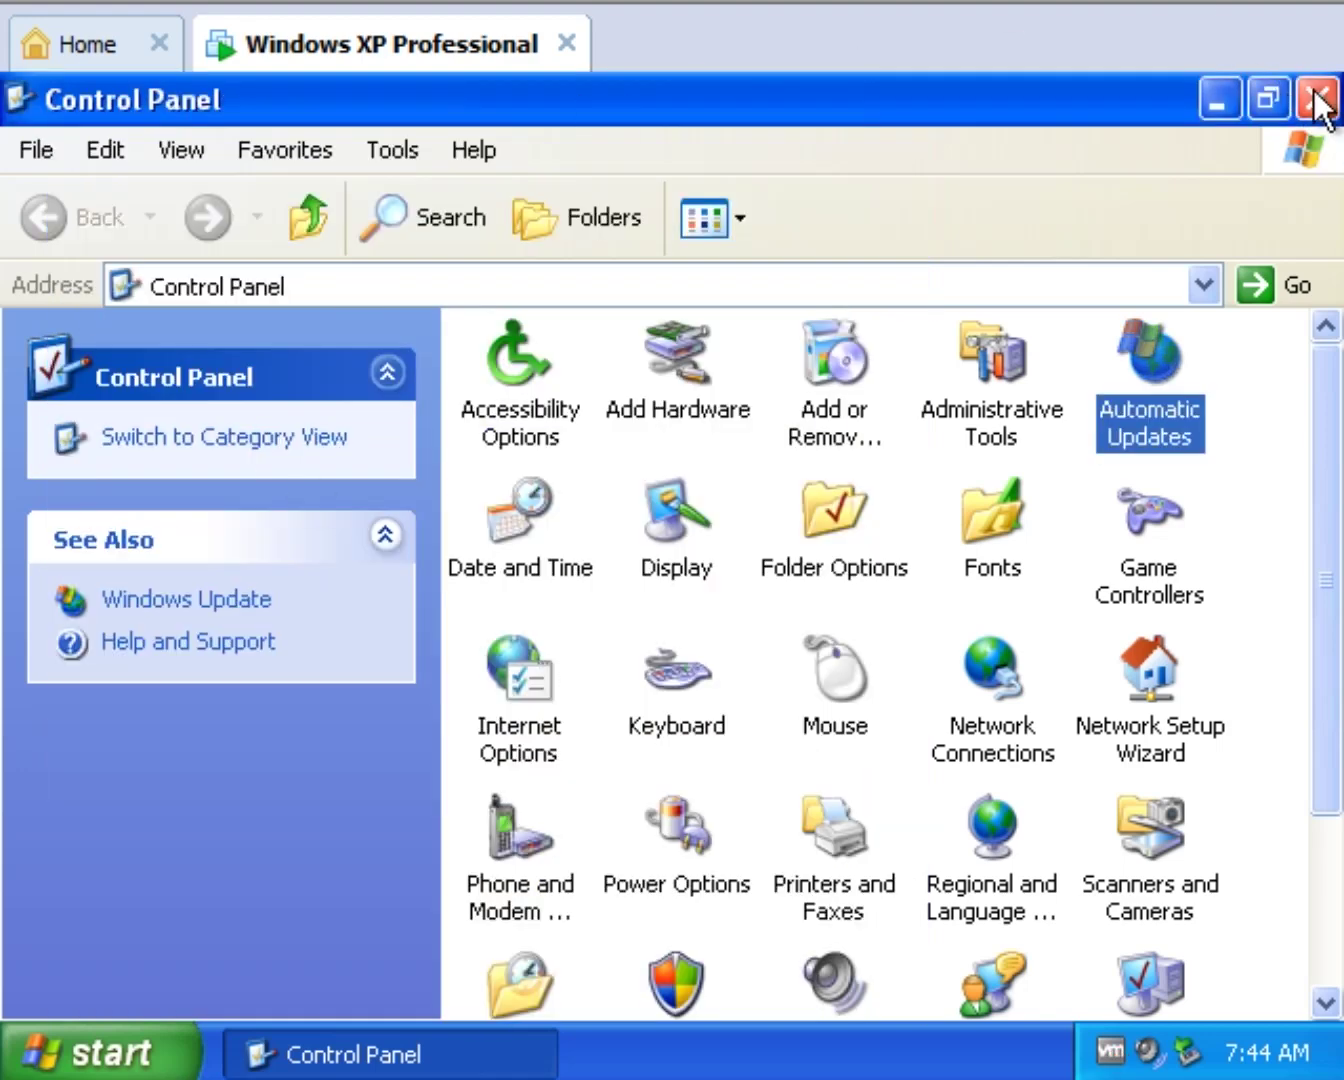
pyautogui.click(1318, 99)
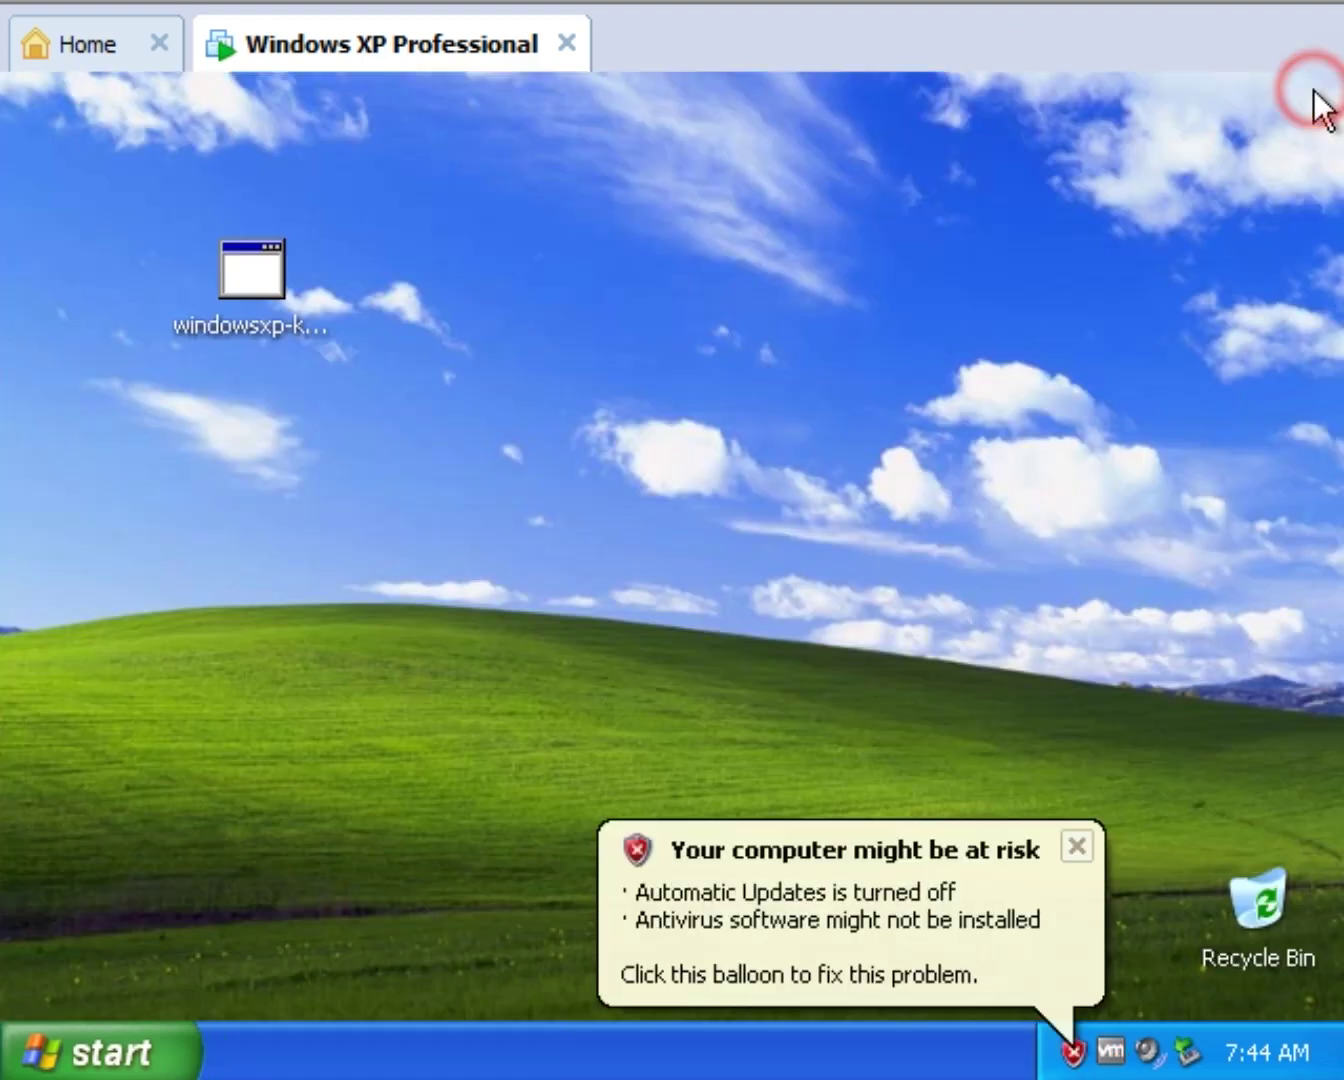
# Close the 'Your computer might be at risk' balloon and return to the empty desktop
pyautogui.click(1081, 845)
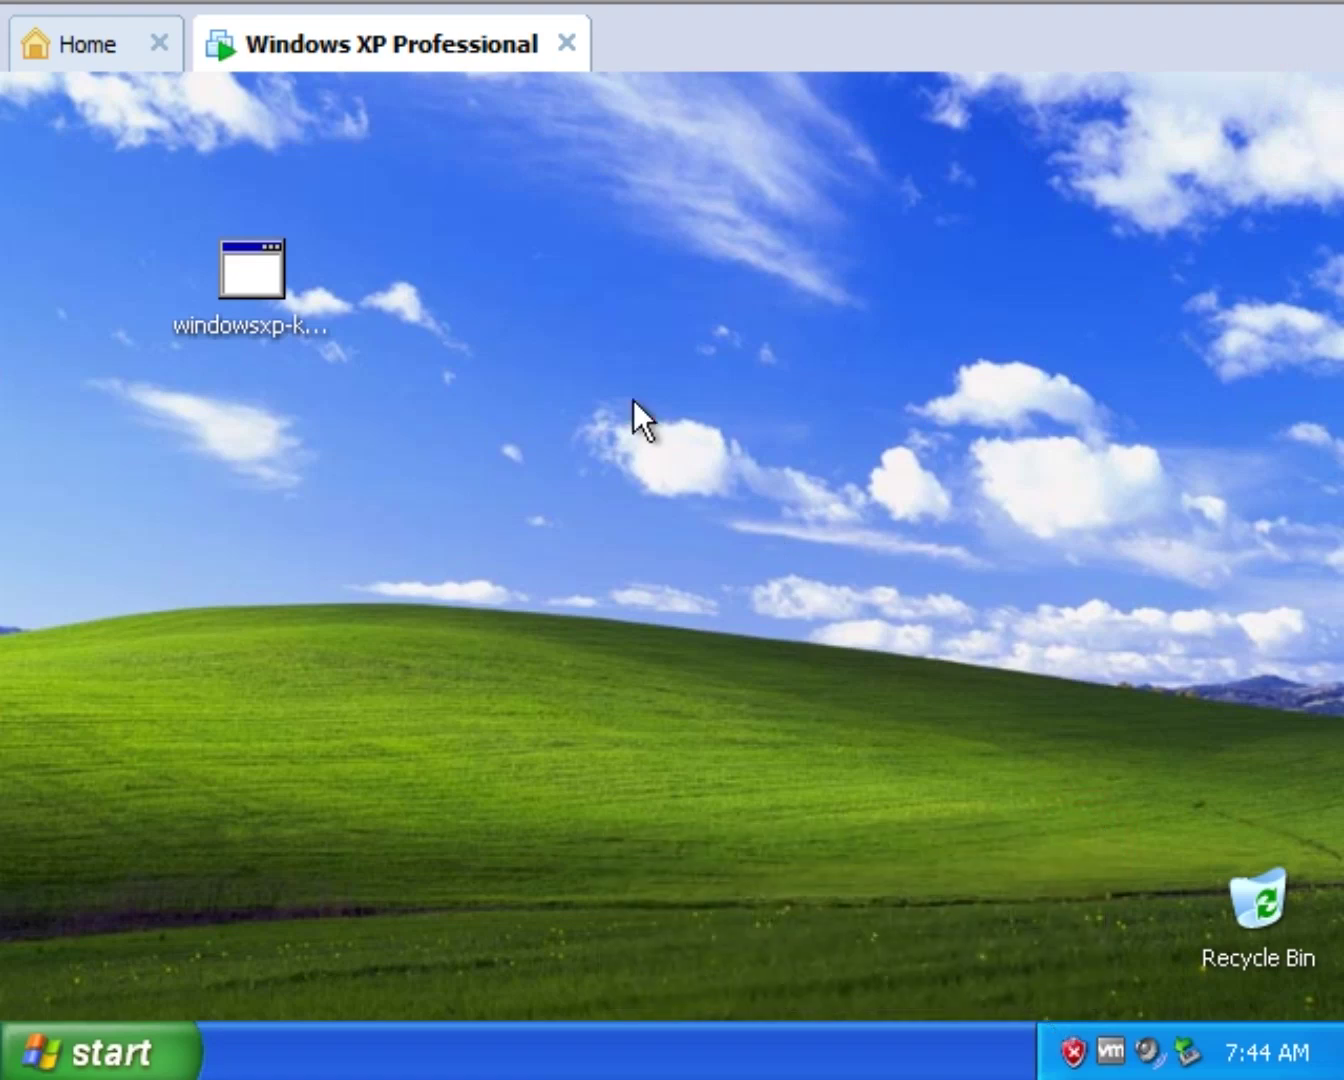
pyautogui.click(430, 551)
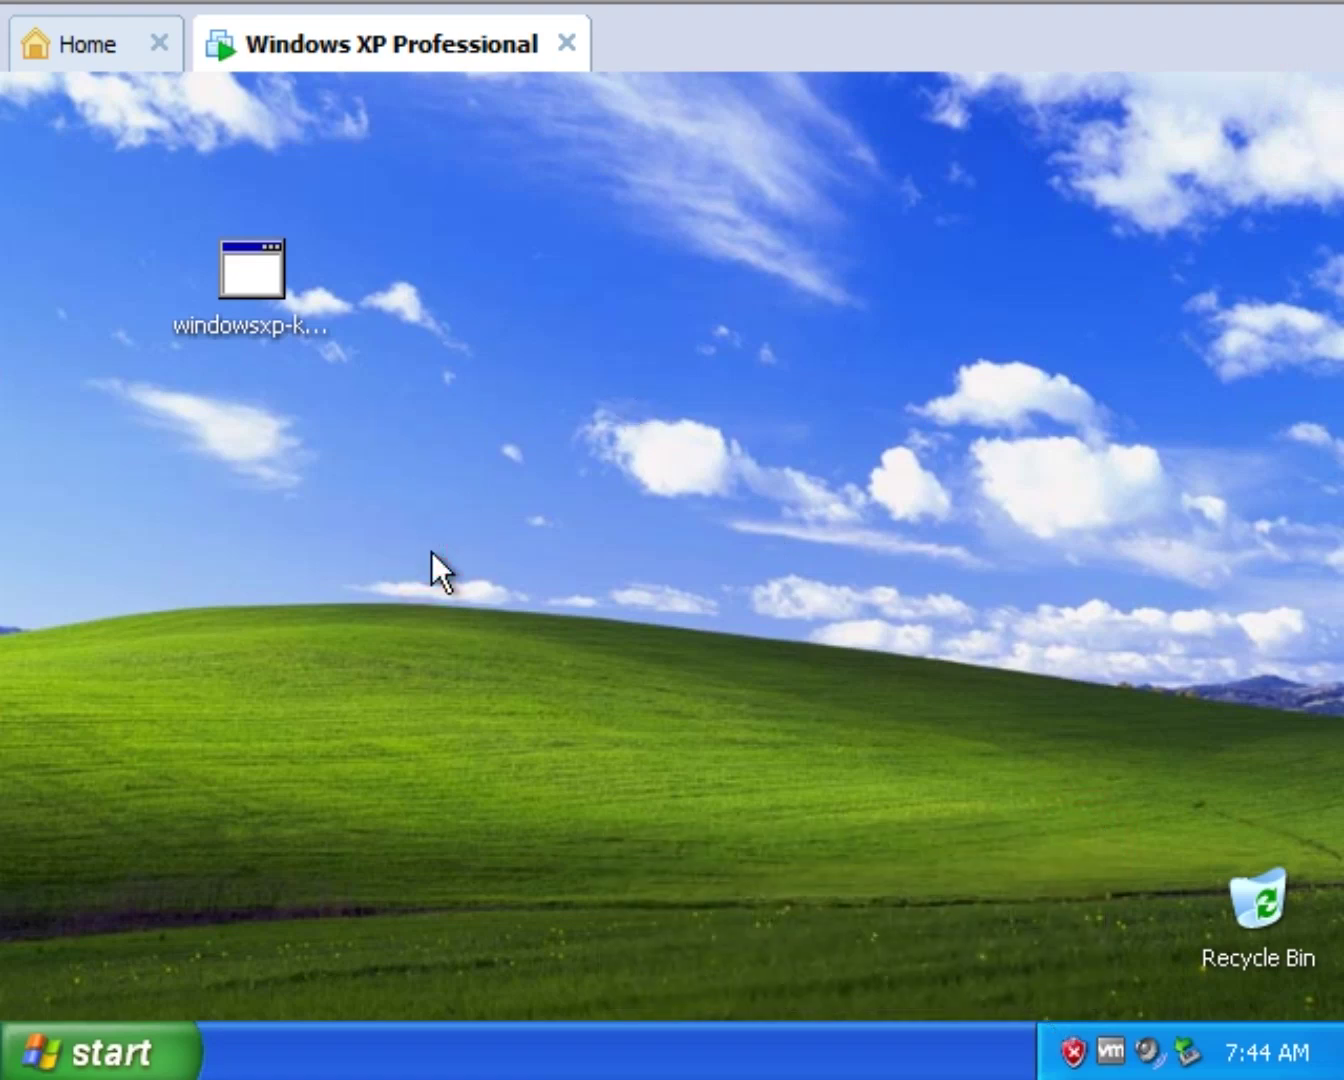